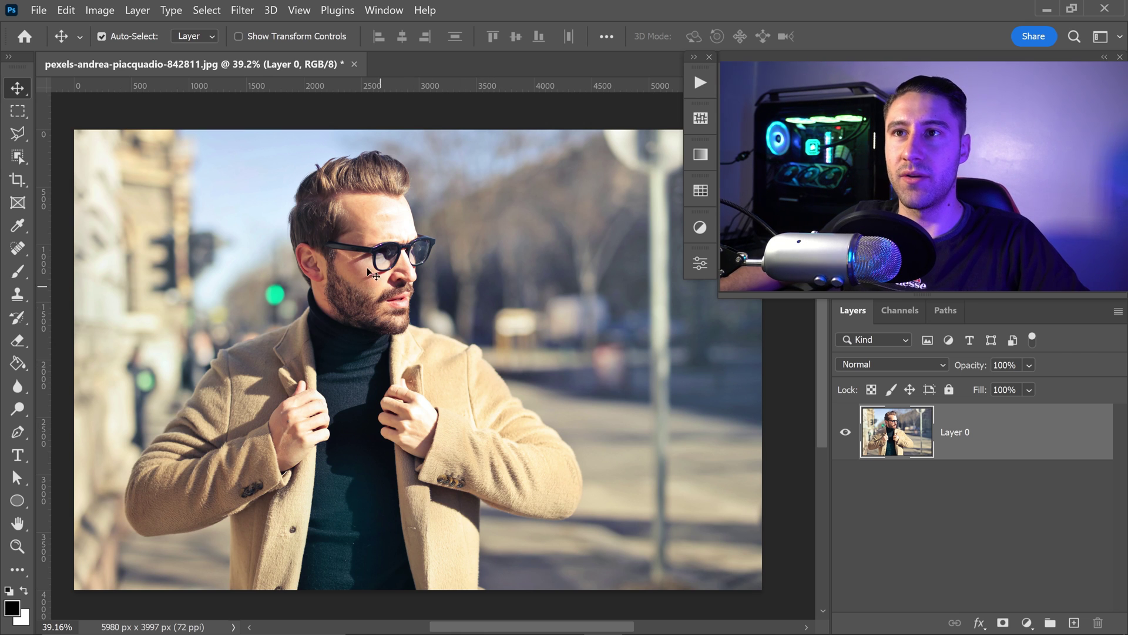
- Select the man with Select > Subject and mask away the street background
{"action": "left_click", "coordinate": [206, 10]}
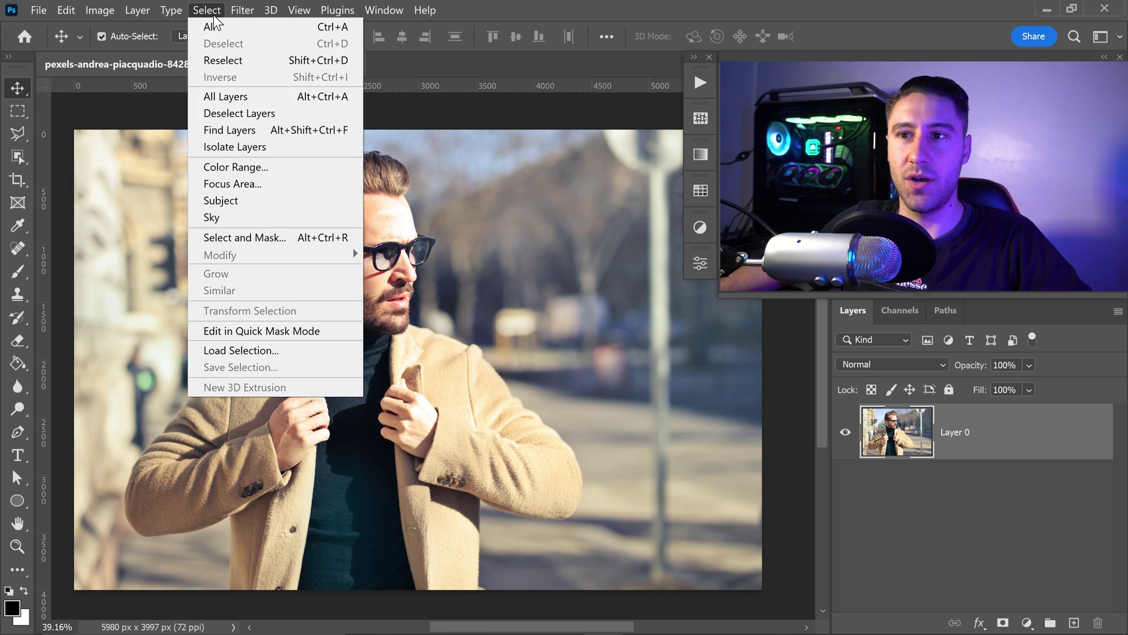
{"action": "left_click", "coordinate": [266, 205]}
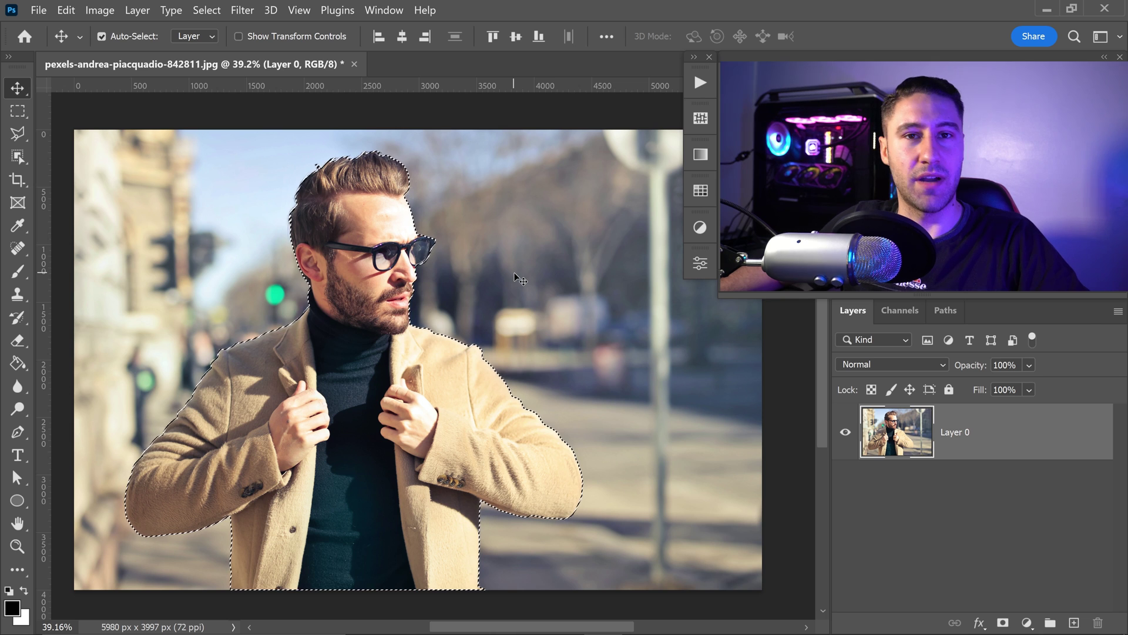
{"action": "key", "text": "l"}
{"action": "scroll", "coordinate": [514, 273], "scroll_direction": "up", "scroll_amount": 1}
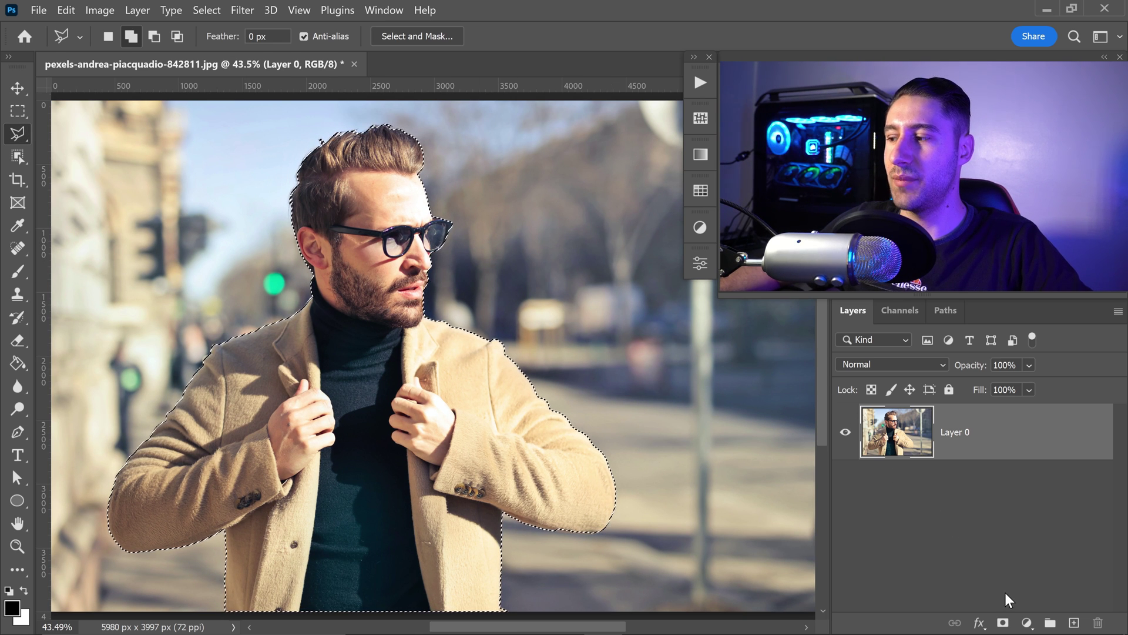
{"action": "left_click", "coordinate": [1003, 623]}
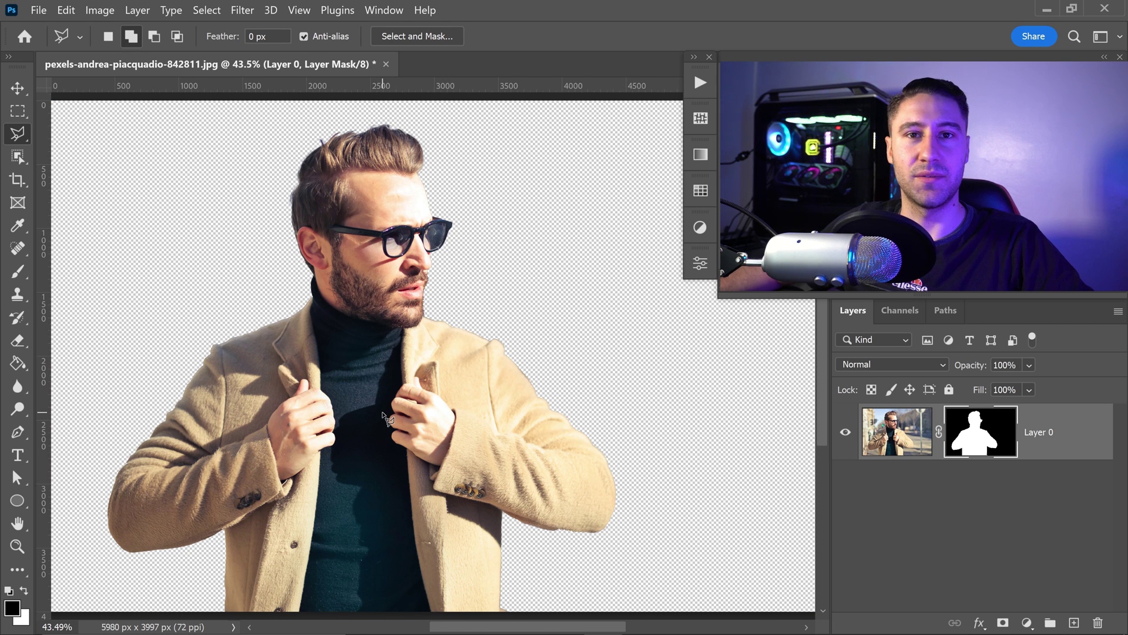
- Add a white (#ffffff) Solid Color fill layer beneath Layer 0, then reselect Layer 0
{"action": "left_click", "coordinate": [18, 88]}
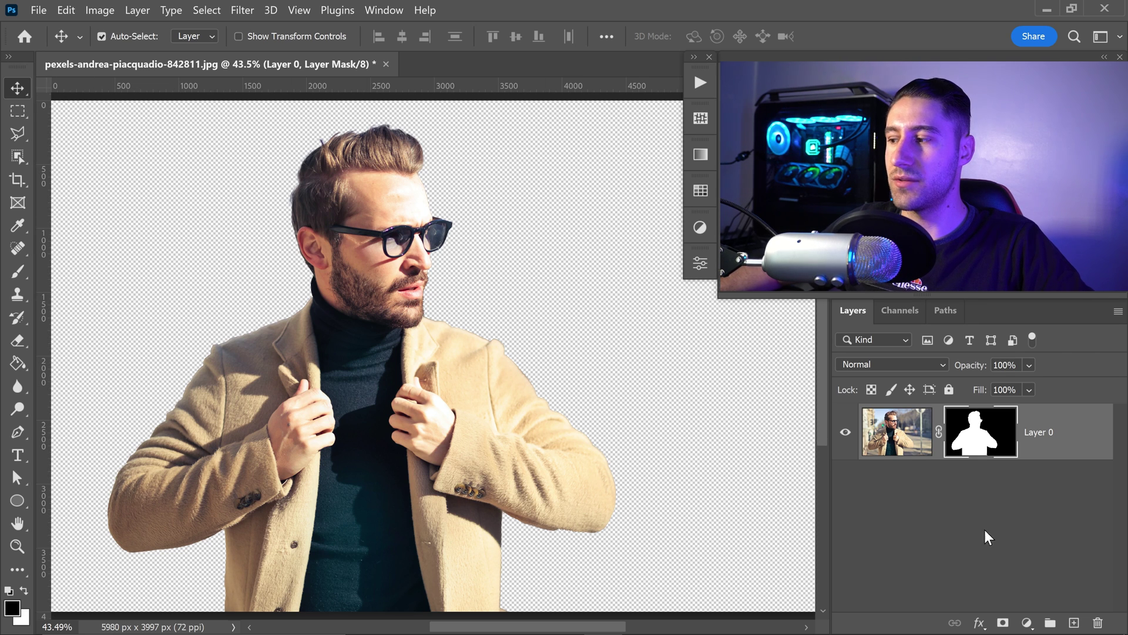
{"action": "left_click", "coordinate": [1028, 621]}
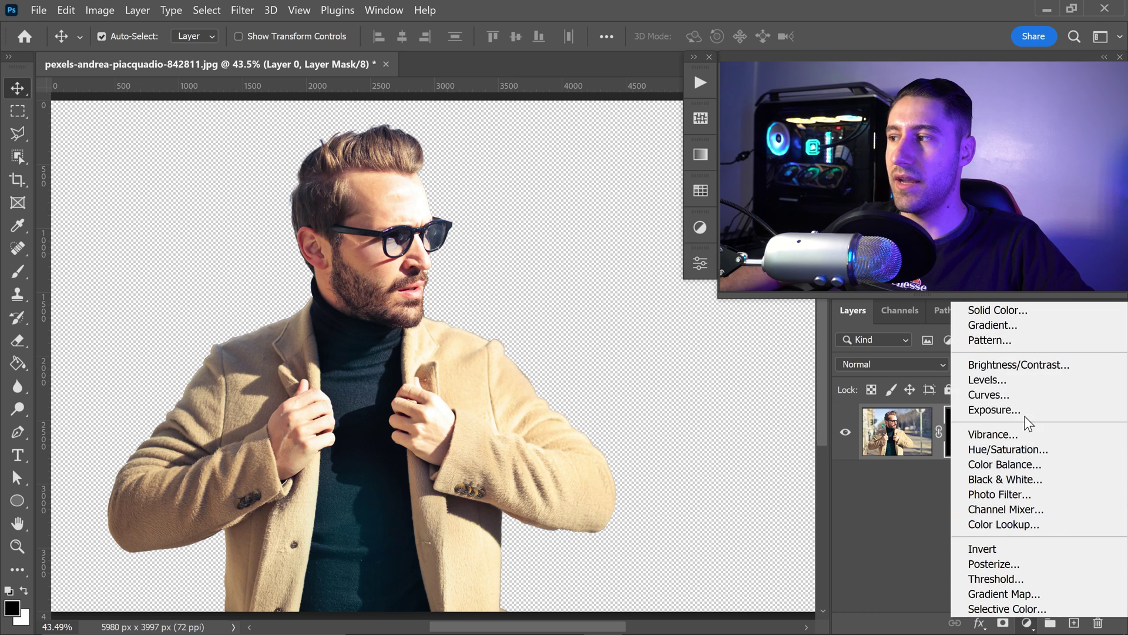
{"action": "left_click", "coordinate": [992, 305]}
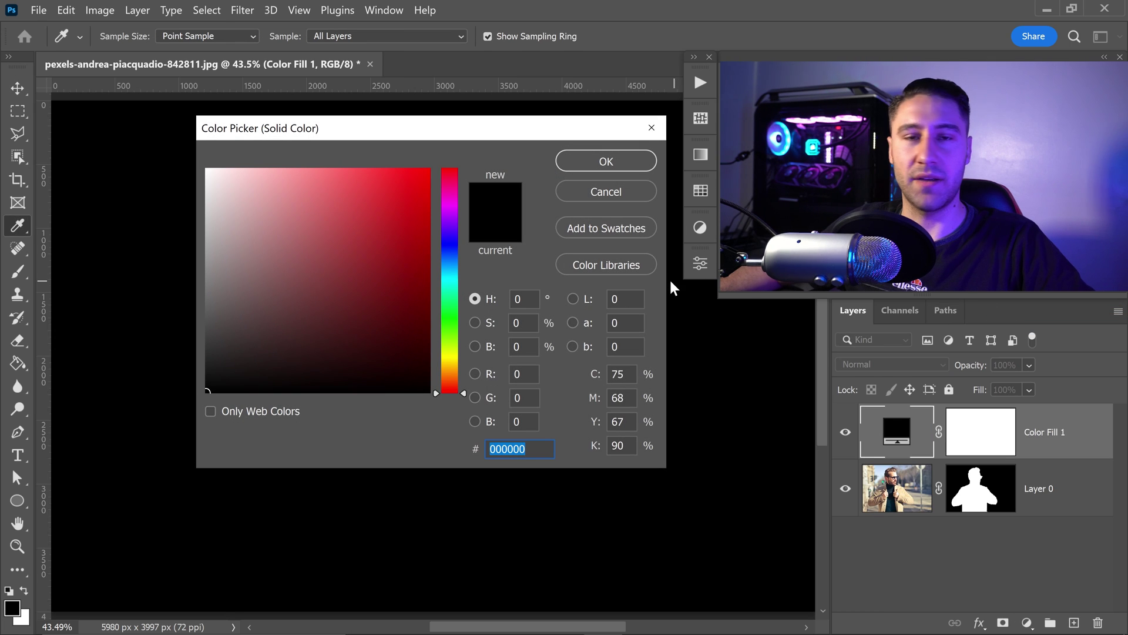
{"action": "left_click_drag", "start_coordinate": [350, 255], "coordinate": [179, 157]}
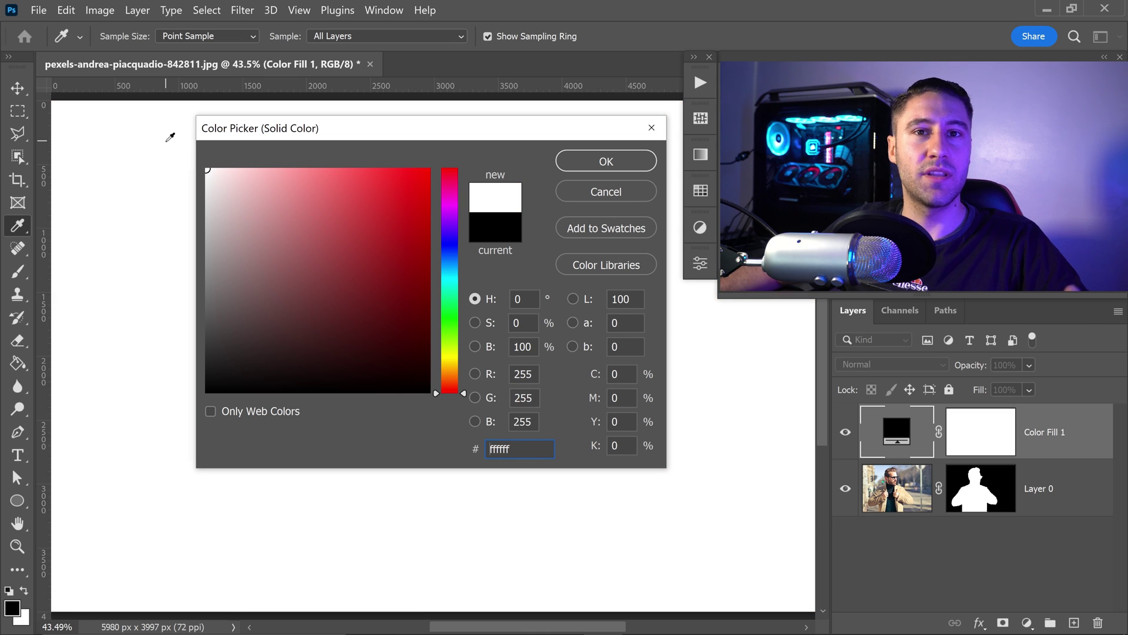
{"action": "left_click", "coordinate": [587, 163]}
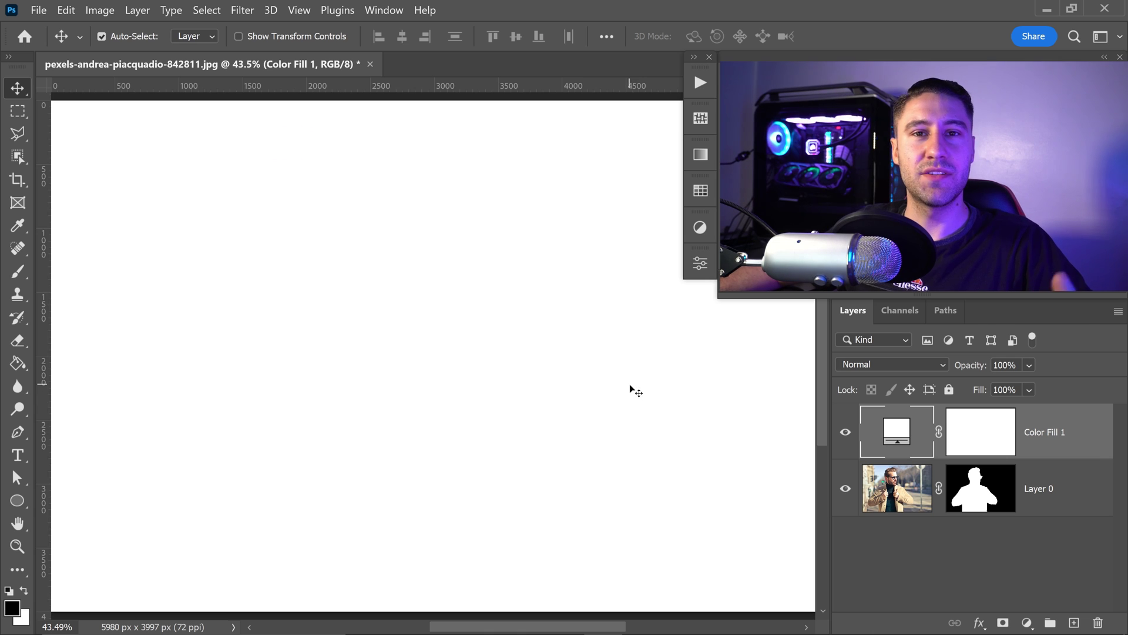
{"action": "left_click_drag", "start_coordinate": [1050, 427], "coordinate": [1049, 517]}
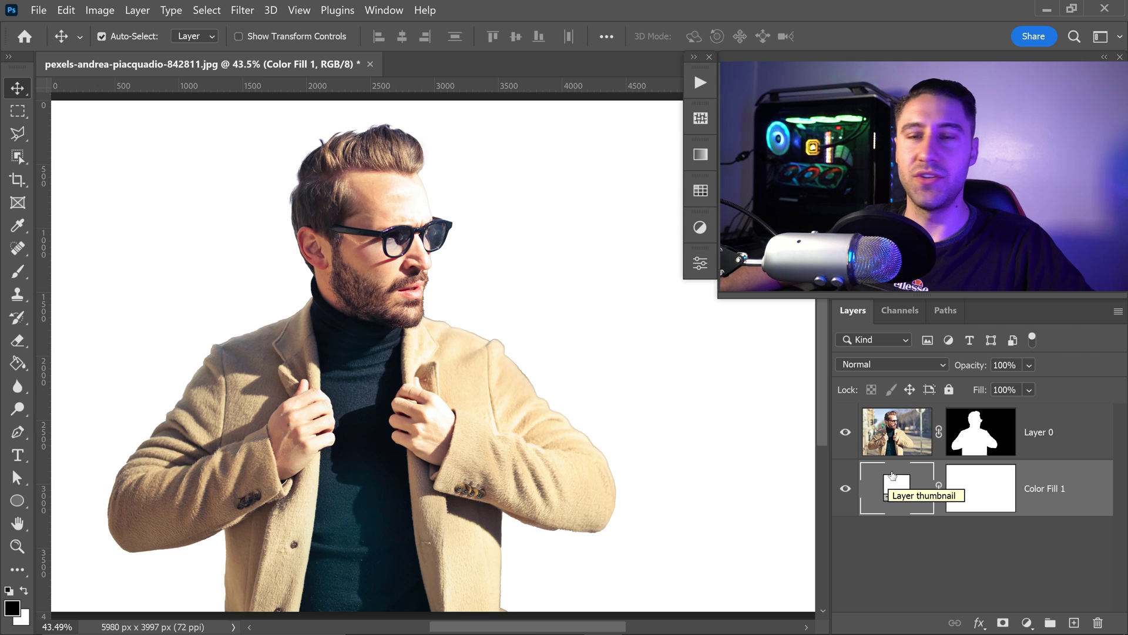
{"action": "left_click", "coordinate": [921, 456]}
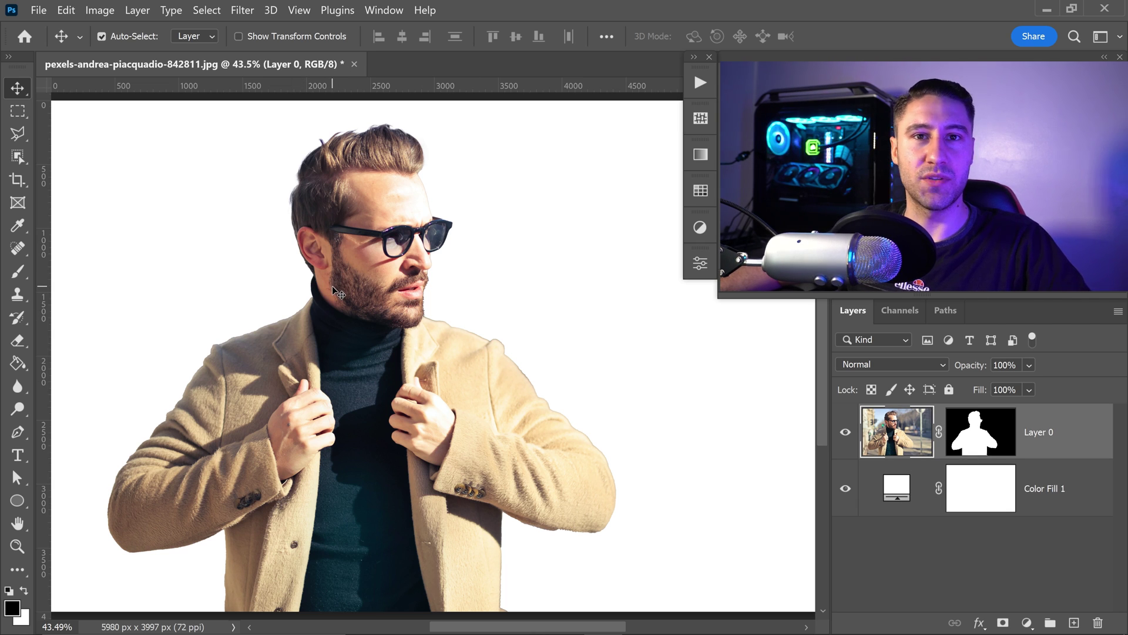
- Place the mountain JPG from the double exposure folder and set its opacity to 50%
{"action": "left_click", "coordinate": [564, 617]}
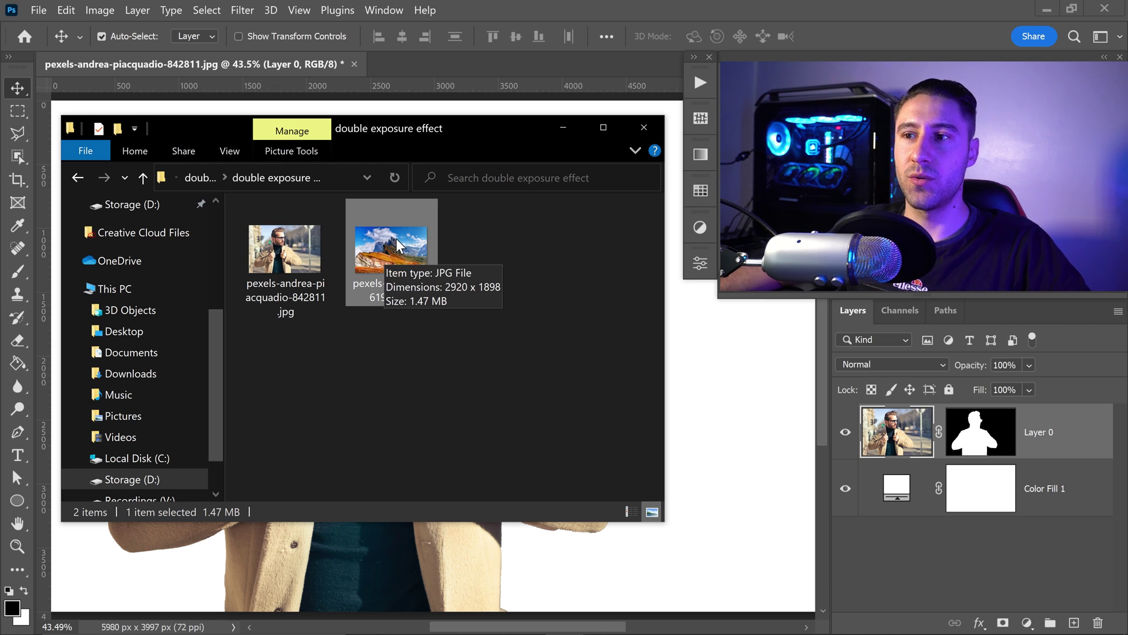
{"action": "left_click_drag", "start_coordinate": [396, 238], "coordinate": [693, 398]}
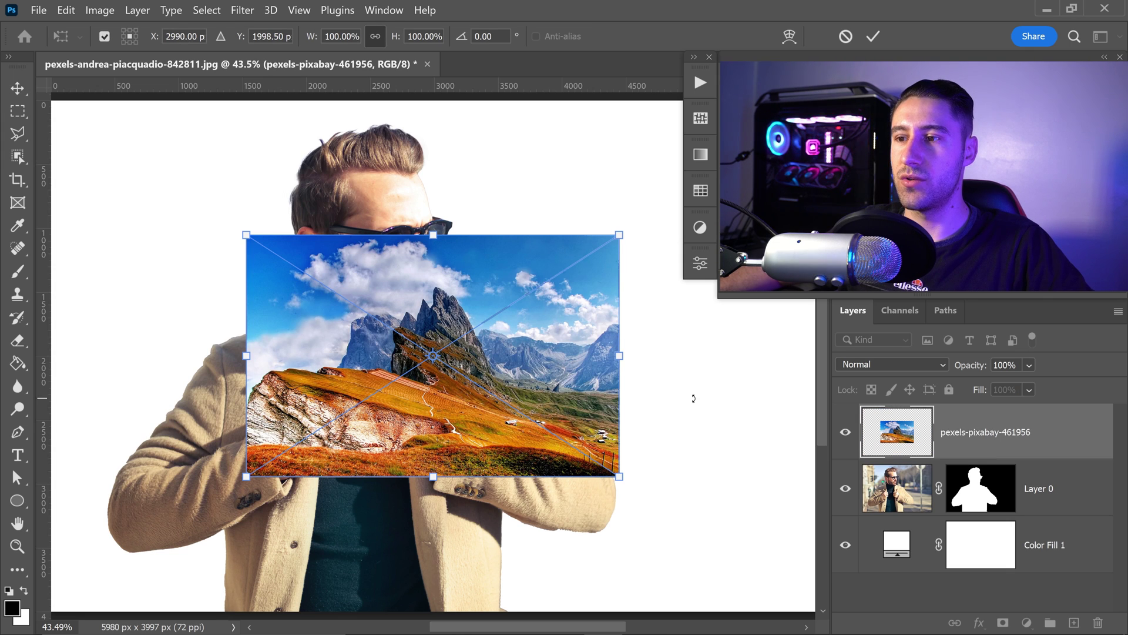
{"action": "key", "text": "Return"}
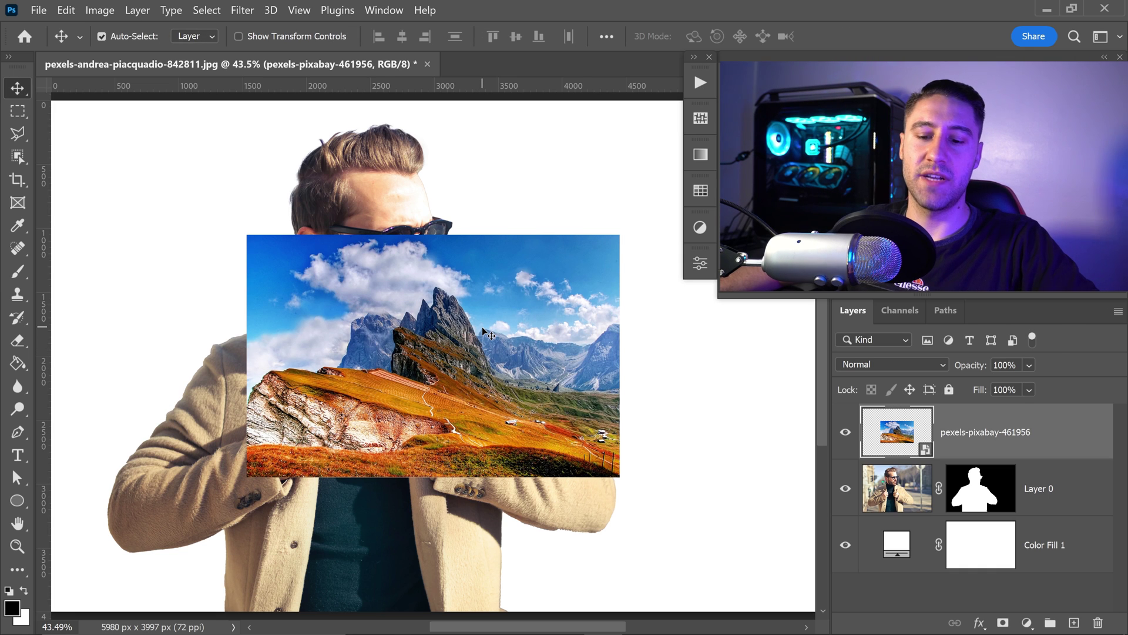
{"action": "key", "text": "5"}
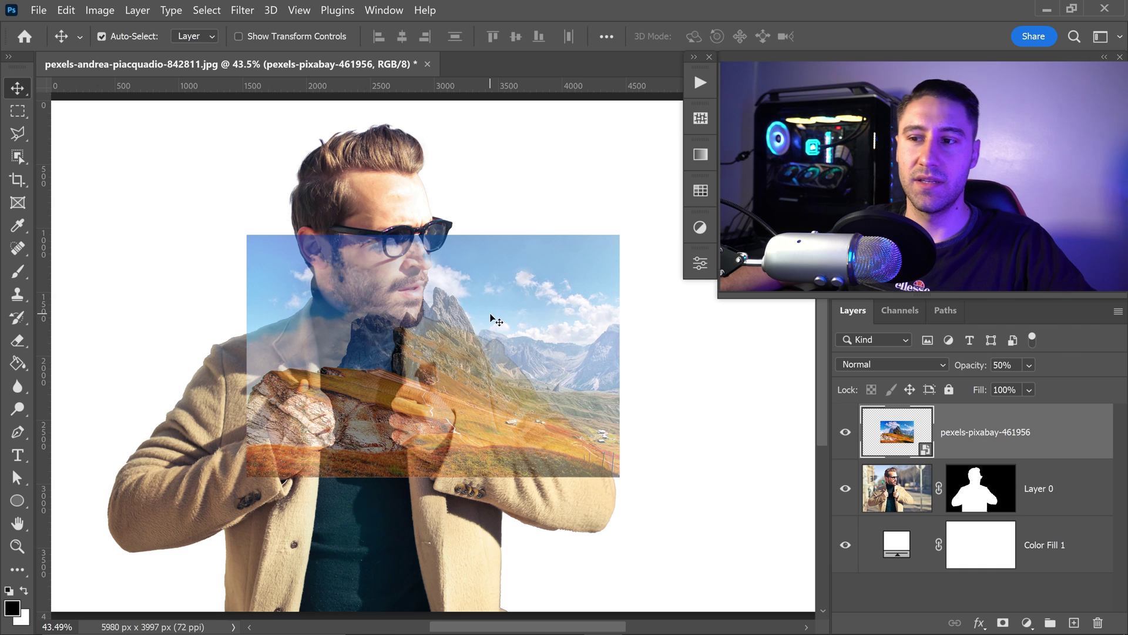
- Scale the mountain layer to about 202%, tilt it 3.32°, and restore 100% opacity
{"action": "key", "text": "ctrl+t"}
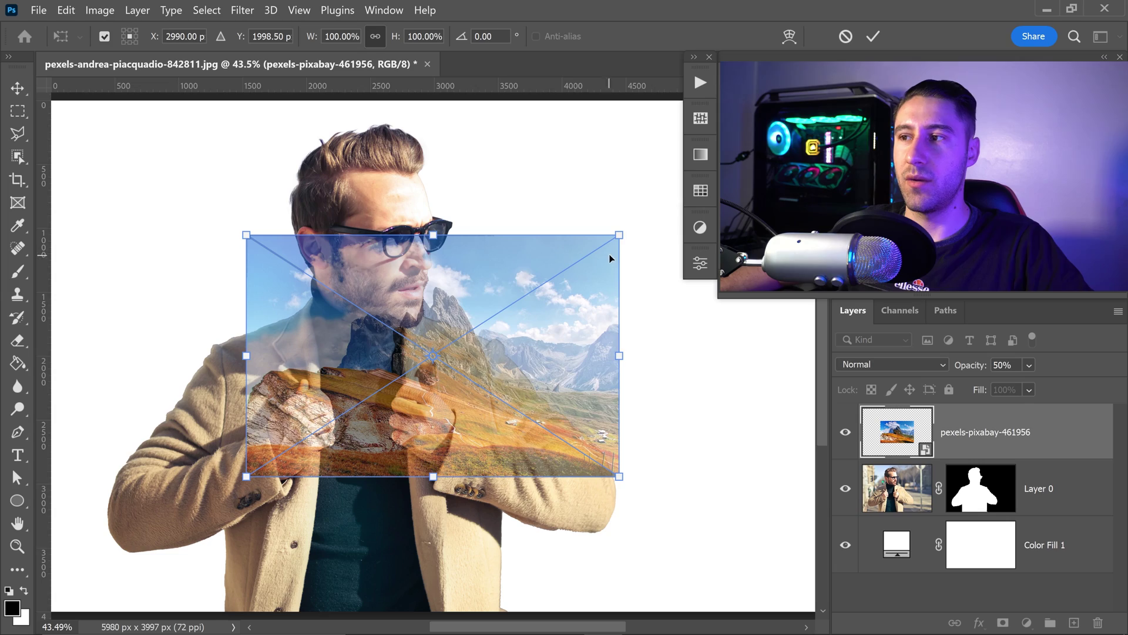
{"action": "left_click_drag", "start_coordinate": [623, 242], "coordinate": [694, 186]}
{"action": "left_click_drag", "start_coordinate": [616, 262], "coordinate": [502, 314]}
{"action": "left_click_drag", "start_coordinate": [578, 235], "coordinate": [686, 169]}
{"action": "left_click_drag", "start_coordinate": [558, 301], "coordinate": [520, 306]}
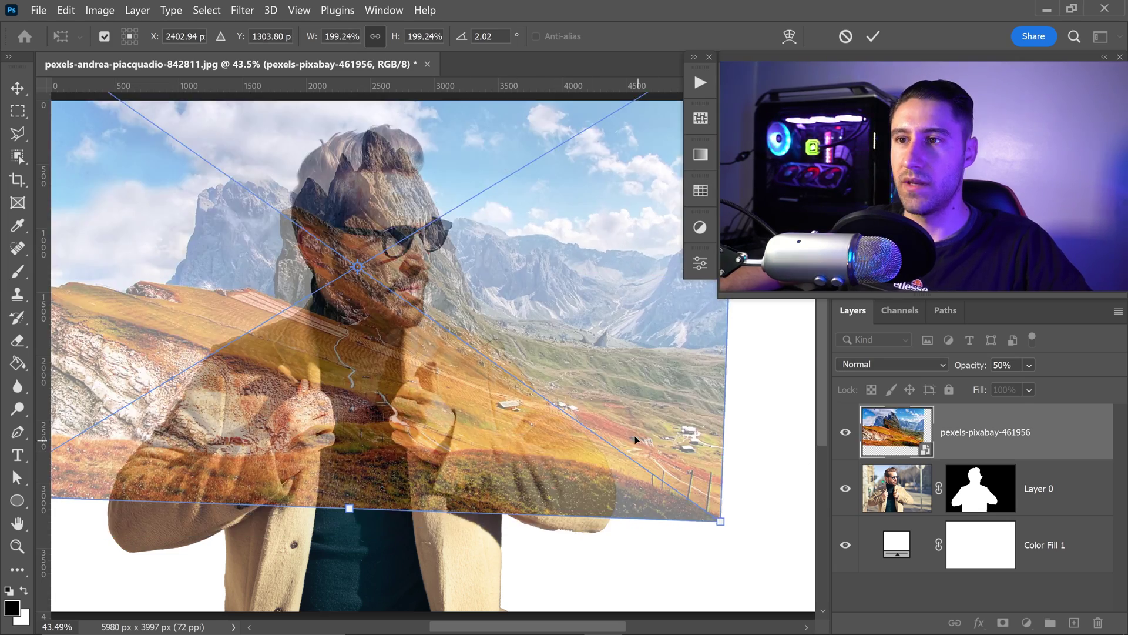
{"action": "left_click_drag", "start_coordinate": [636, 439], "coordinate": [628, 434]}
{"action": "left_click_drag", "start_coordinate": [770, 457], "coordinate": [765, 470]}
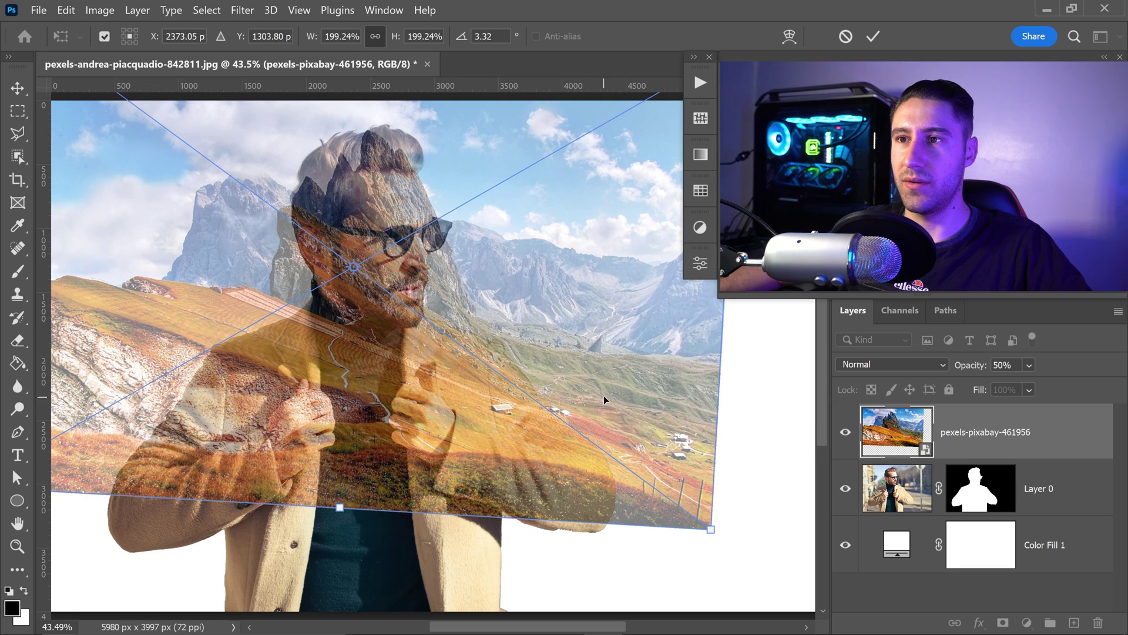
{"action": "left_click_drag", "start_coordinate": [604, 394], "coordinate": [601, 394]}
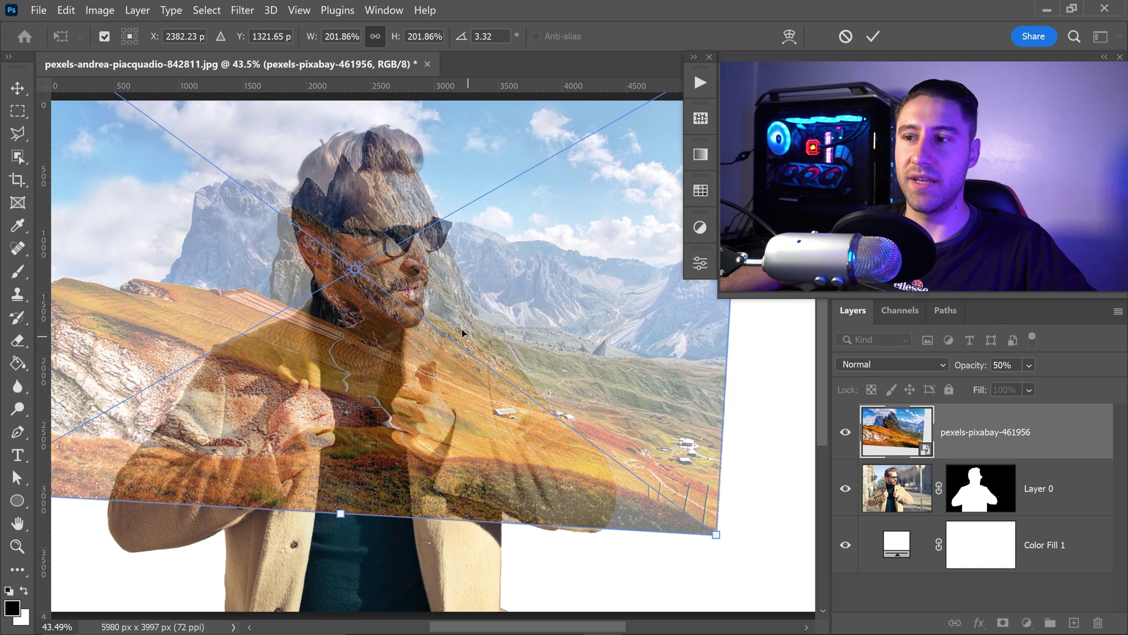
{"action": "key", "text": "Return"}
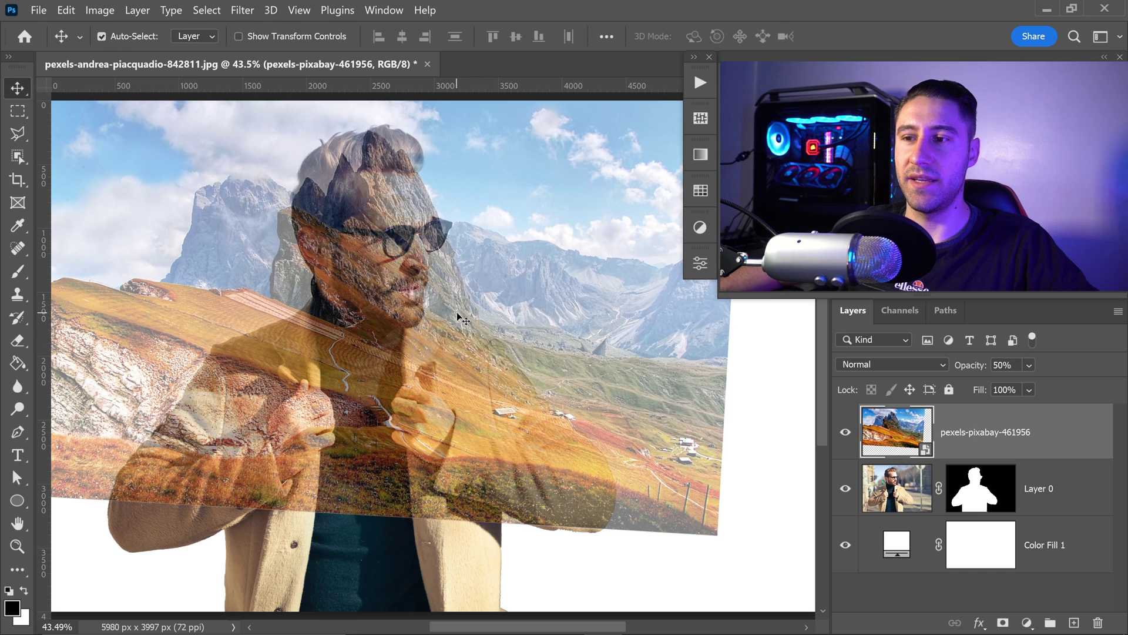
{"action": "key", "text": "0"}
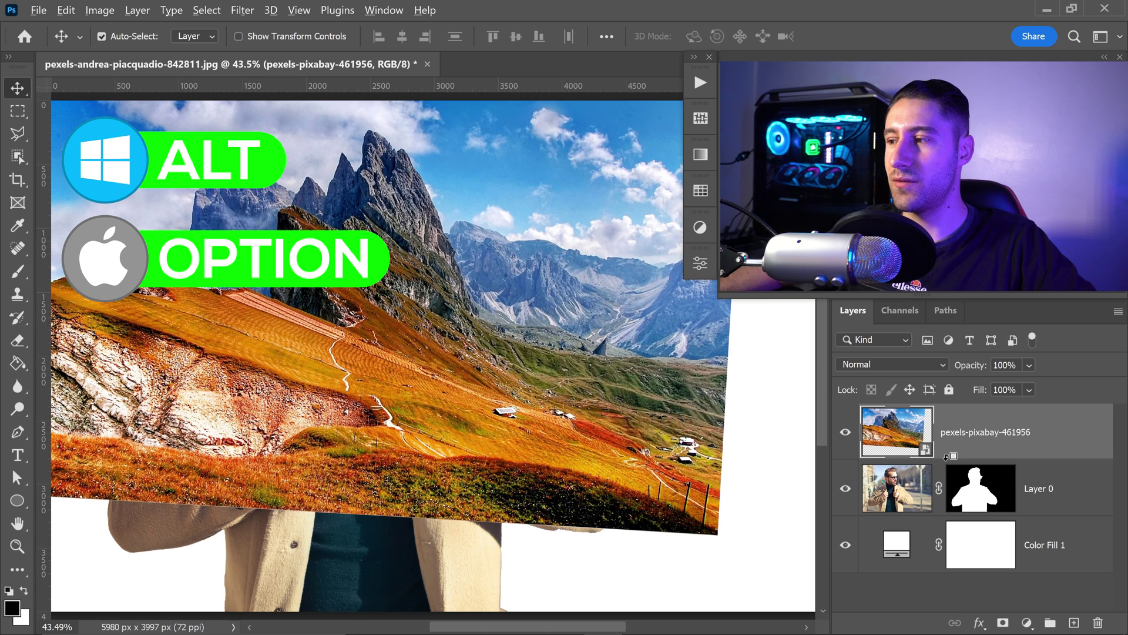
- Clip the mountain layer to Layer 0, then shift and enlarge it so the peaks fill the head
{"action": "left_click", "coordinate": [946, 455], "text": "alt"}
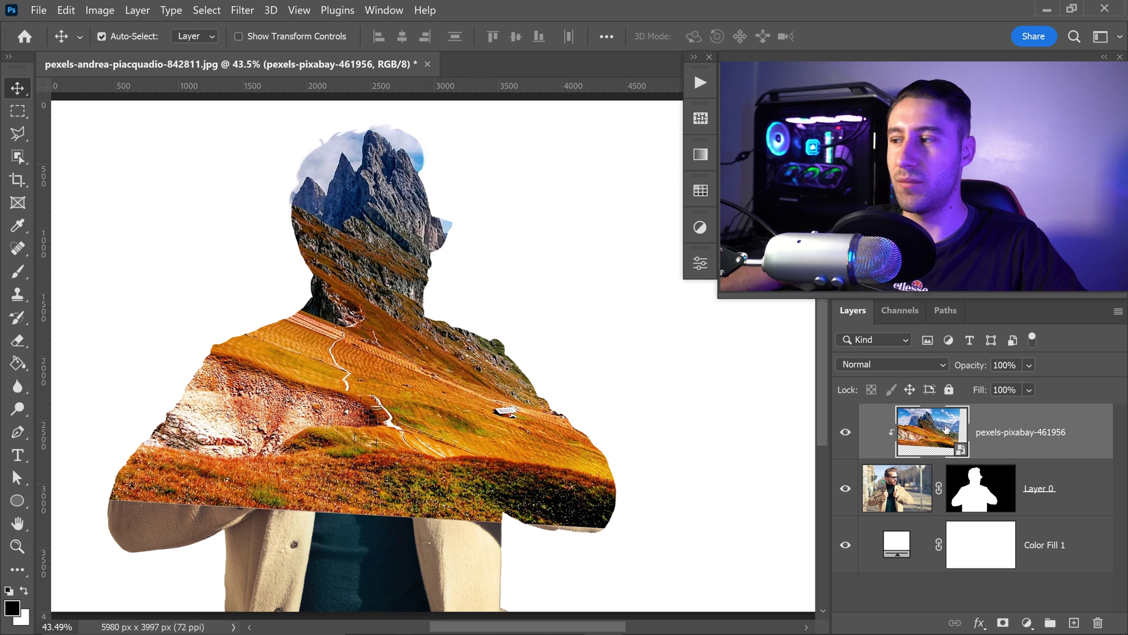
{"action": "left_click_drag", "start_coordinate": [321, 436], "coordinate": [341, 431]}
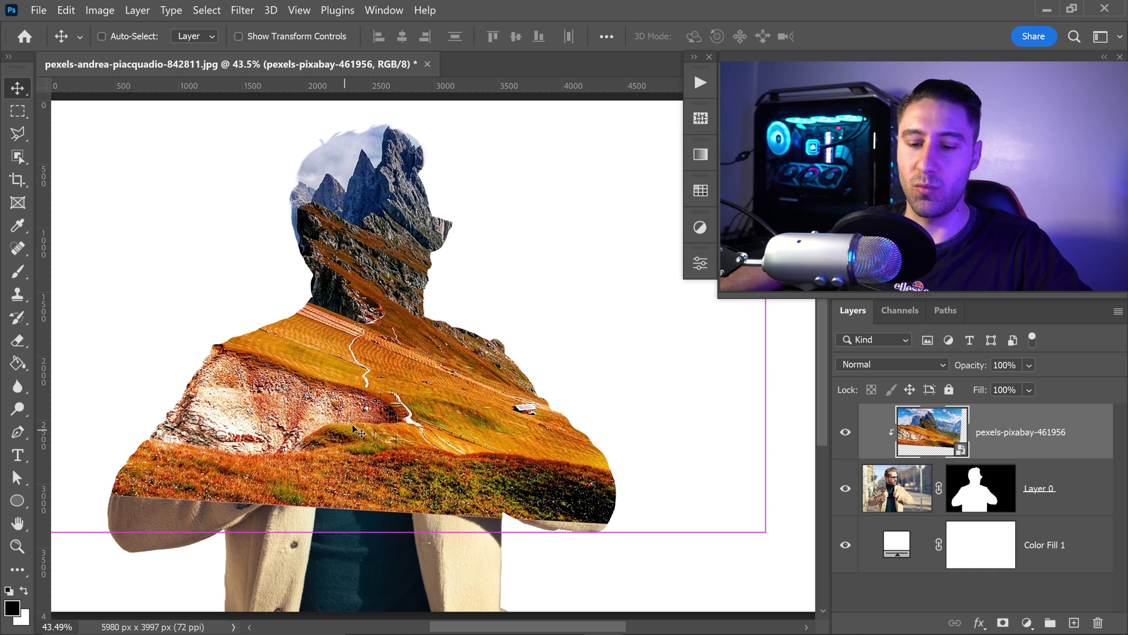
{"action": "key", "text": "ctrl+t"}
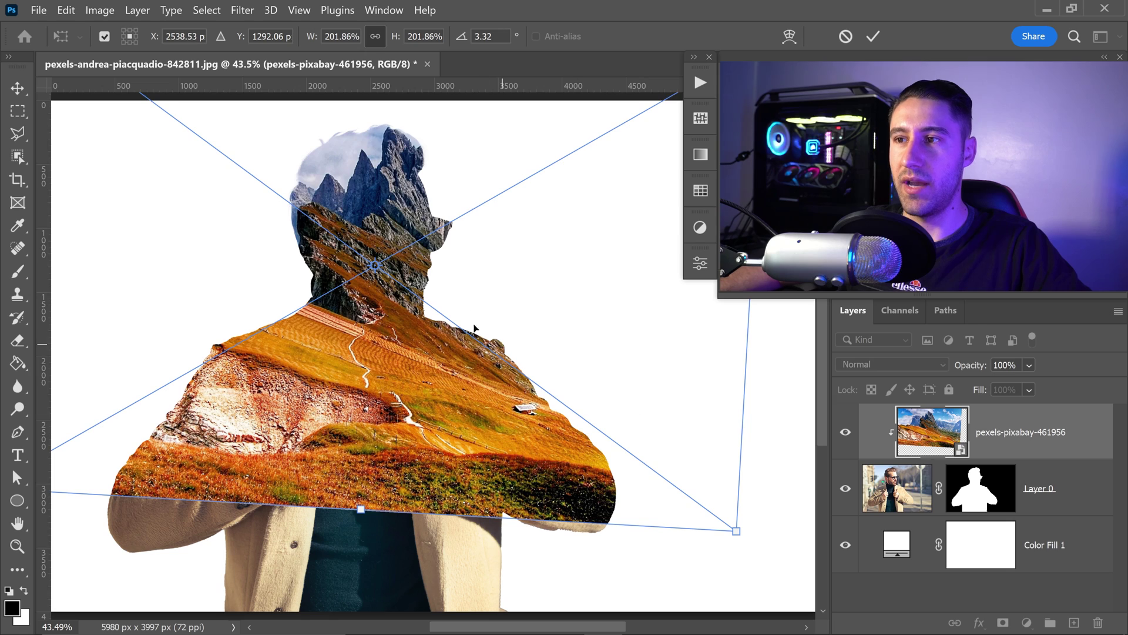
{"action": "left_click_drag", "start_coordinate": [469, 294], "coordinate": [452, 291]}
{"action": "left_click_drag", "start_coordinate": [715, 531], "coordinate": [742, 539]}
{"action": "key", "text": "Return"}
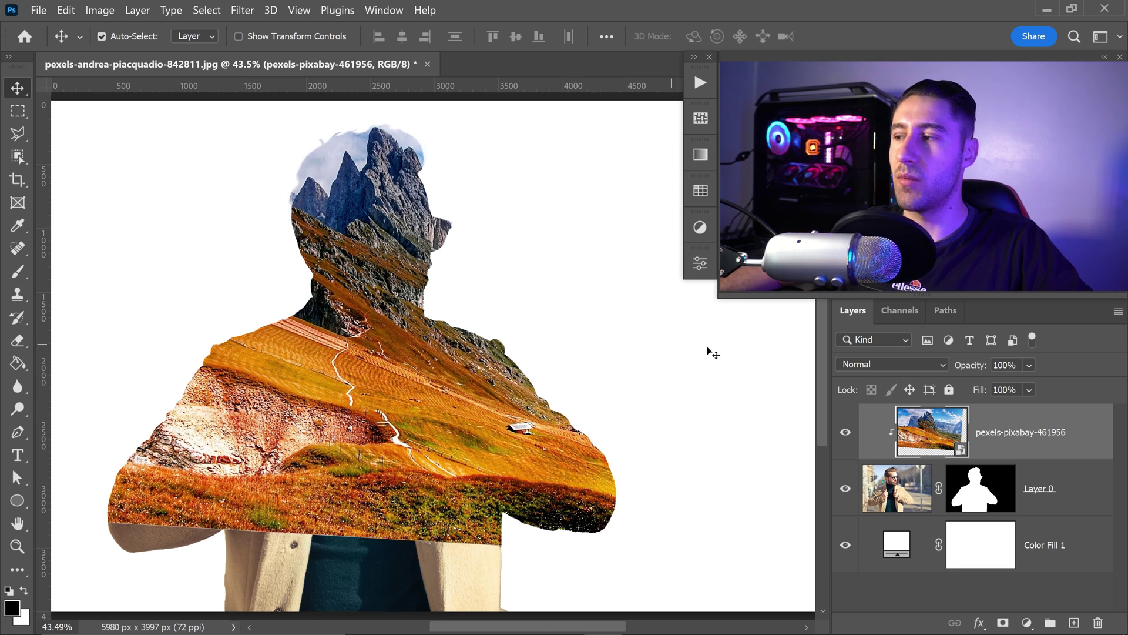
- Change the mountain layer's blend mode to Screen
{"action": "left_click", "coordinate": [869, 364]}
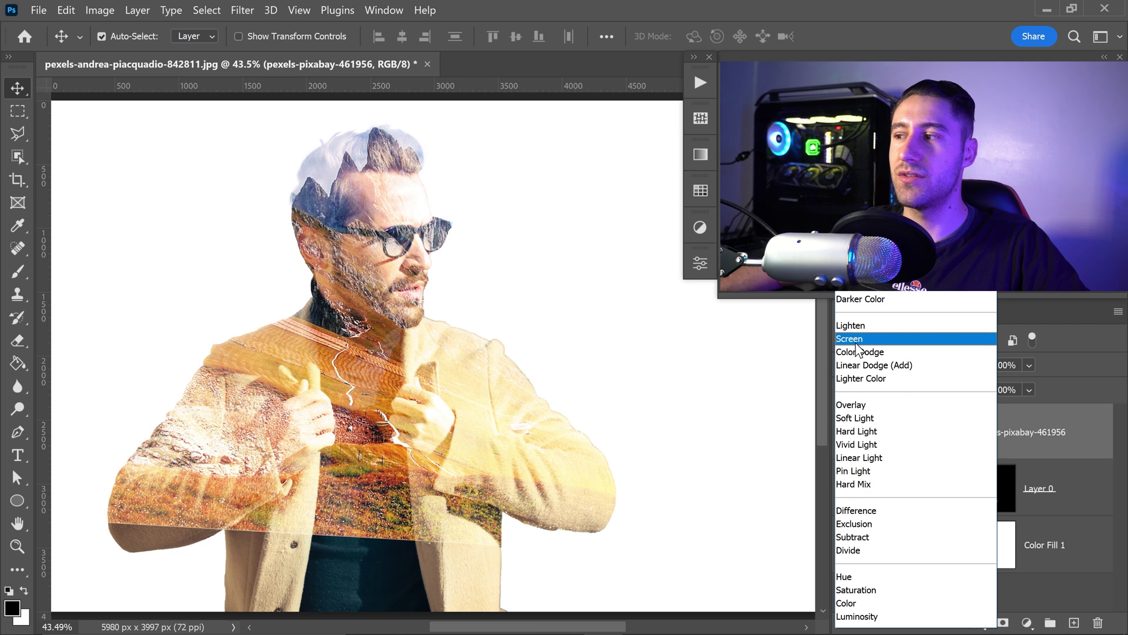
{"action": "left_click", "coordinate": [856, 341]}
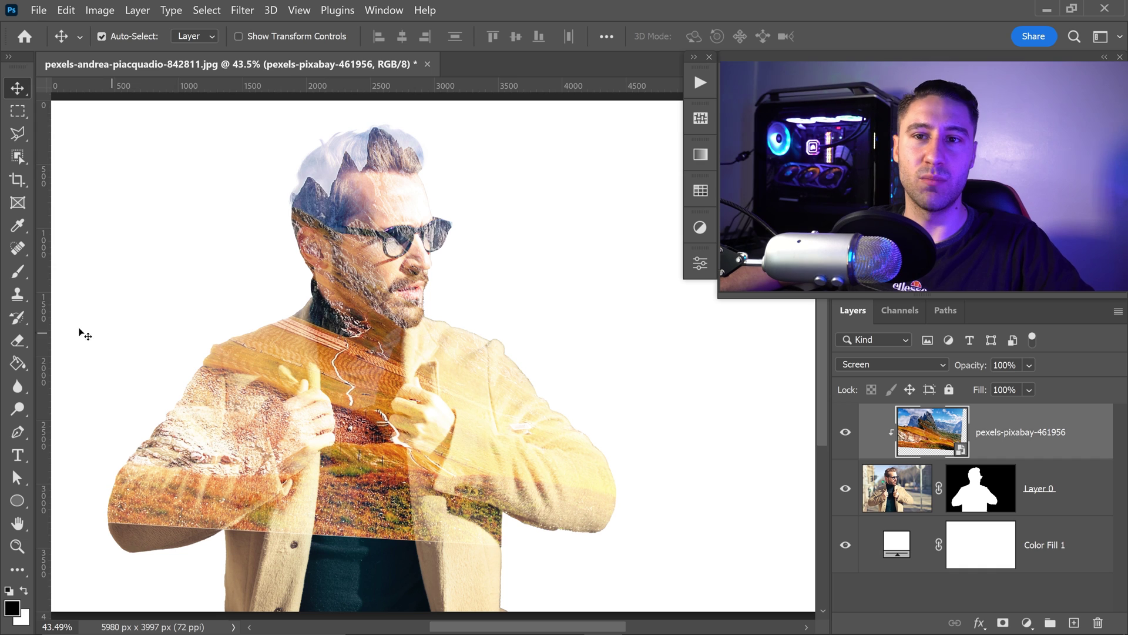
{"action": "left_click", "coordinate": [21, 275]}
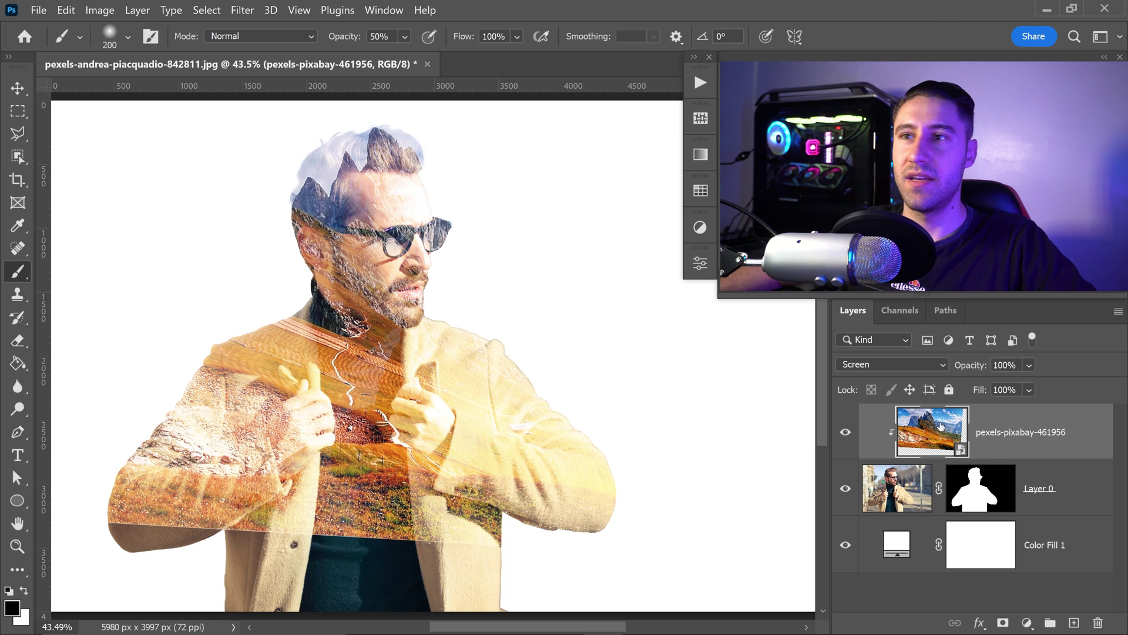
- Add a layer mask to the mountain layer and set the brush to 50% opacity
{"action": "left_click", "coordinate": [1003, 623]}
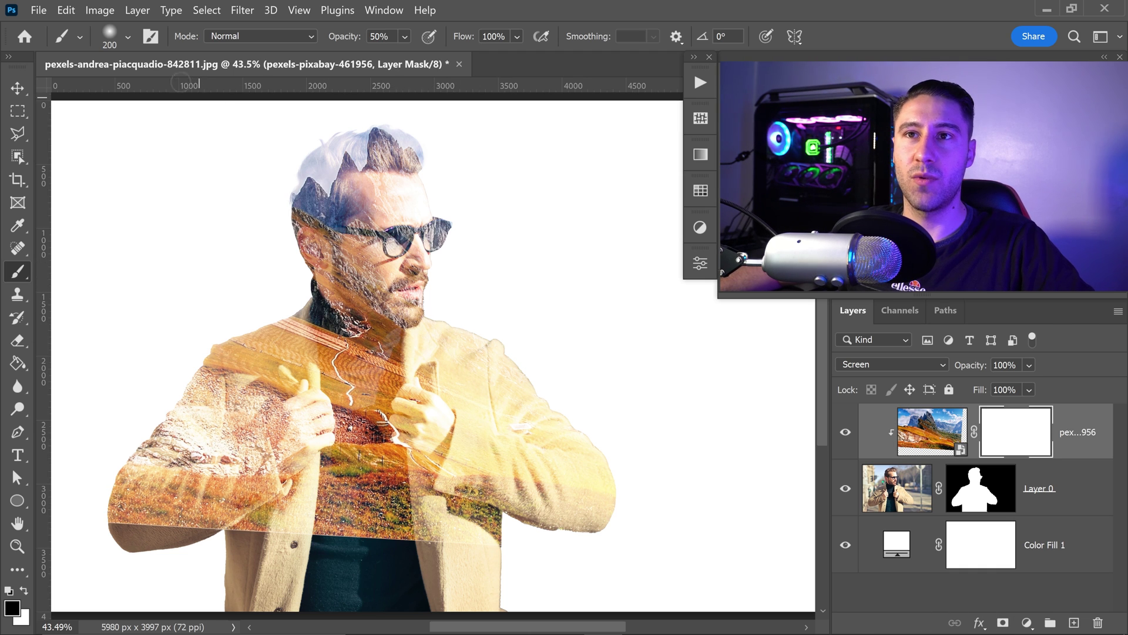
{"action": "left_click", "coordinate": [128, 37]}
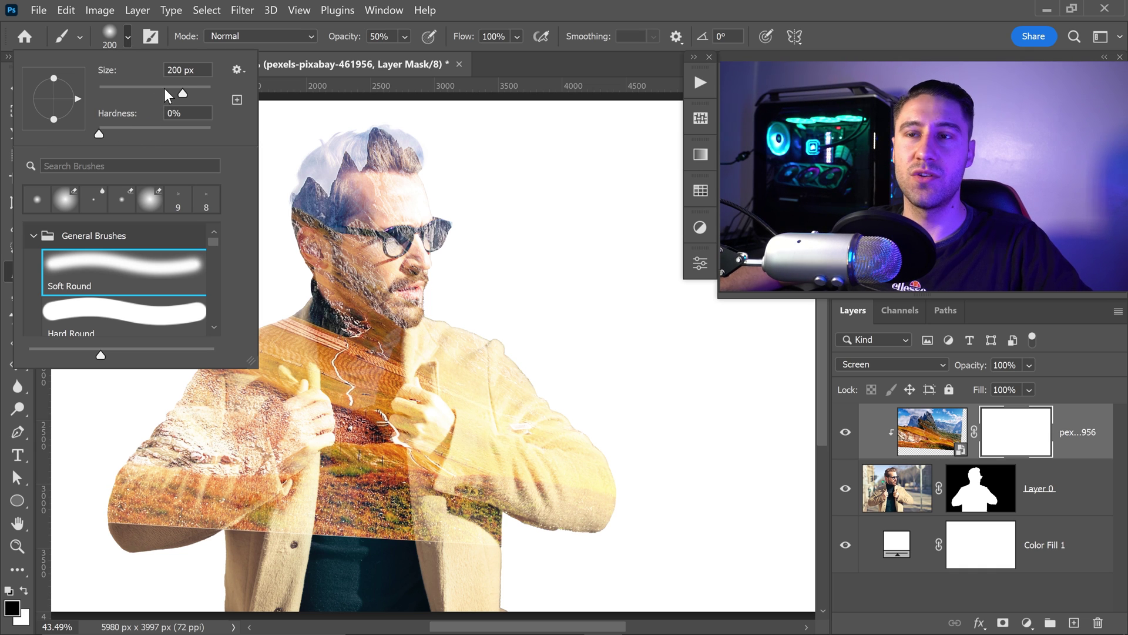
{"action": "left_click", "coordinate": [259, 65]}
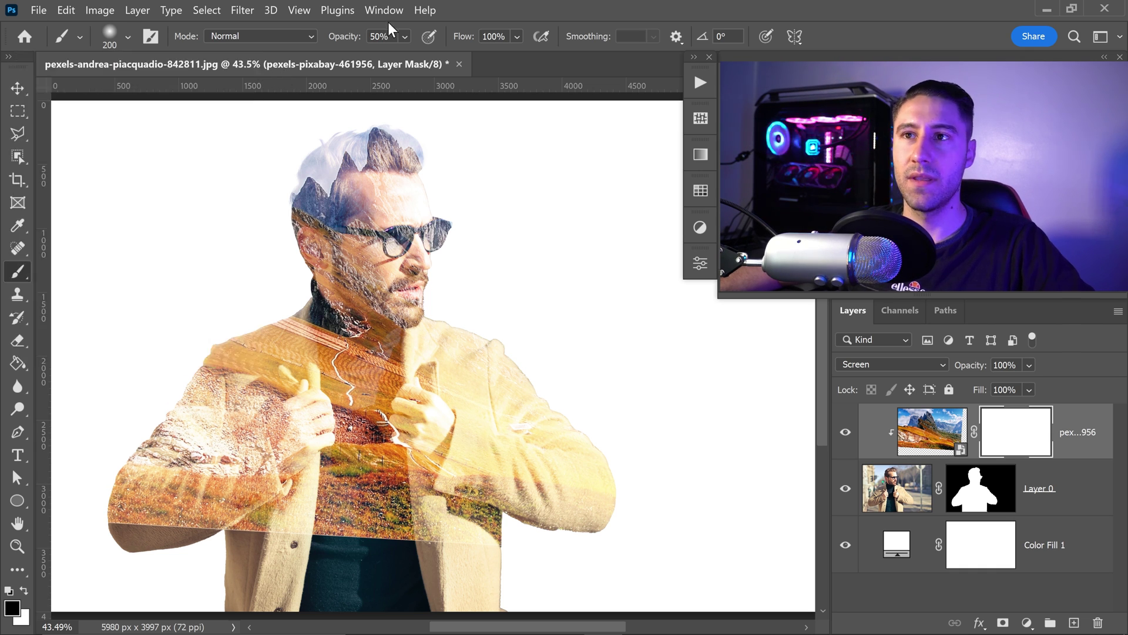
{"action": "left_click", "coordinate": [405, 37]}
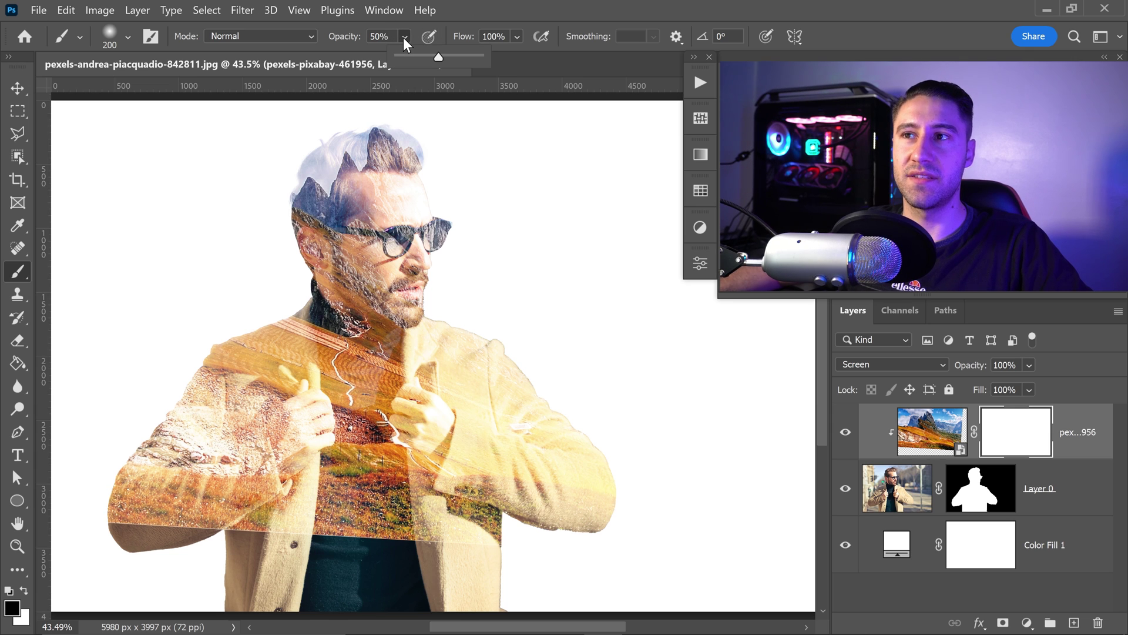
{"action": "left_click", "coordinate": [399, 37]}
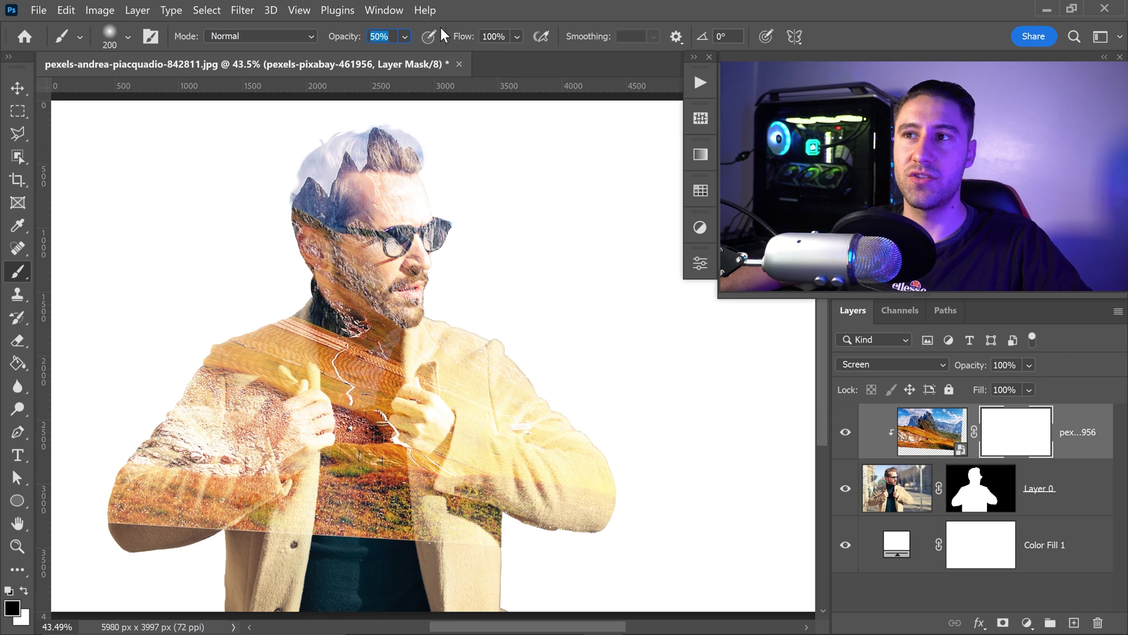
{"action": "left_click", "coordinate": [404, 37]}
{"action": "left_click", "coordinate": [452, 16]}
- Paint the mask to fade the landscape off the forehead, glasses, and cheek down to the mouth
{"action": "scroll", "coordinate": [356, 223], "scroll_direction": "up", "scroll_amount": 4}
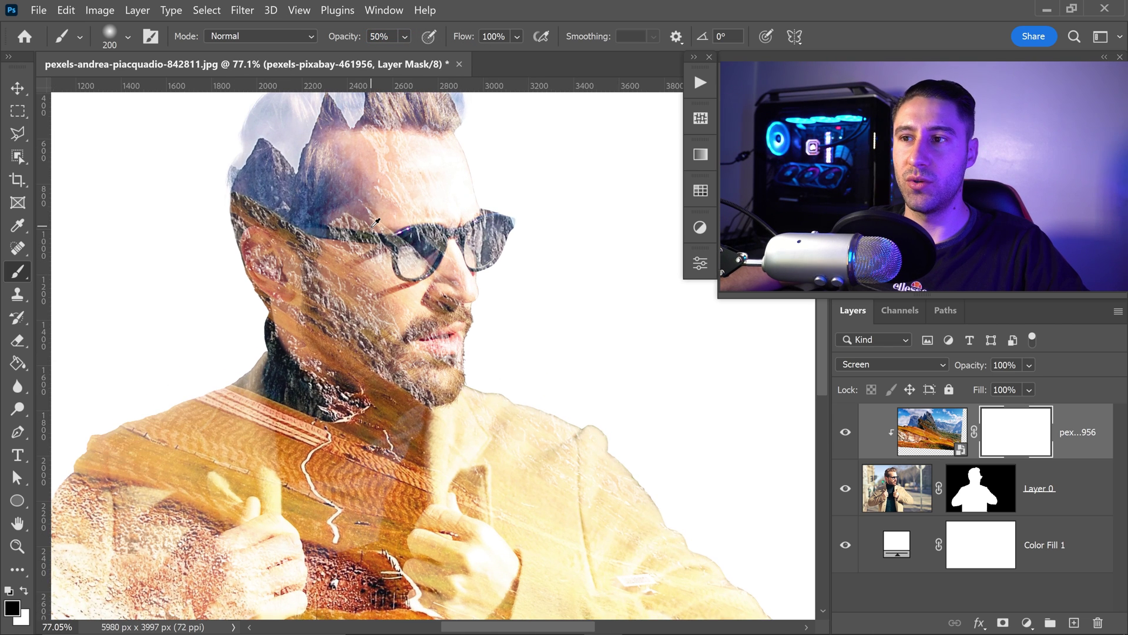
{"action": "scroll", "coordinate": [376, 235], "scroll_direction": "up", "scroll_amount": 2}
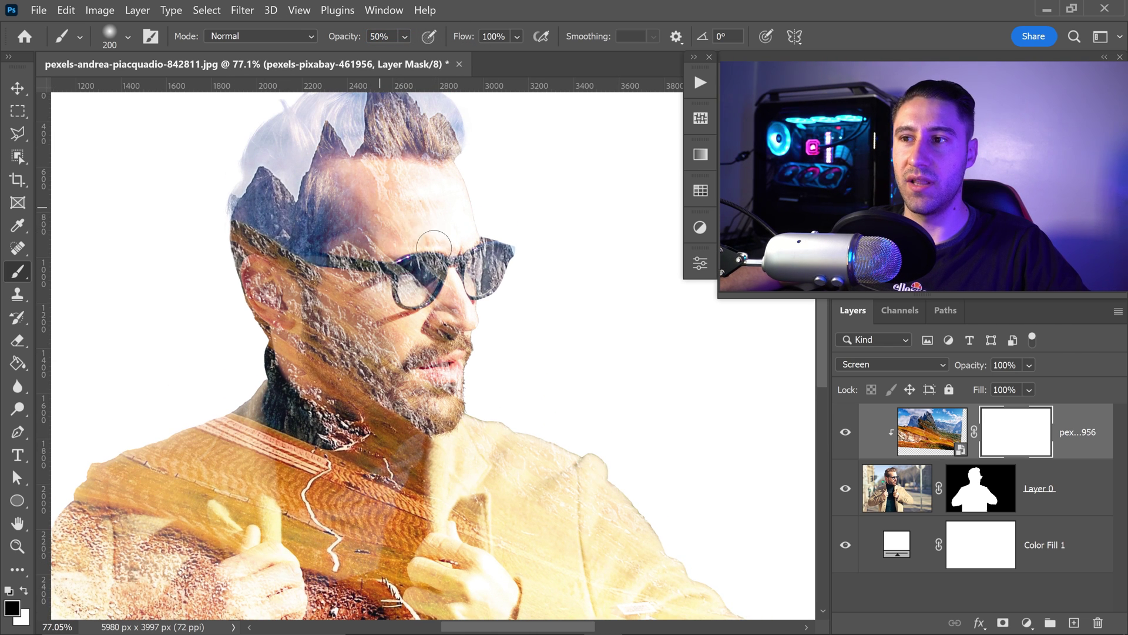
{"action": "mouse_move", "coordinate": [428, 211]}
{"action": "left_mouse_down"}
{"action": "mouse_move", "coordinate": [413, 229]}
{"action": "mouse_move", "coordinate": [373, 218]}
{"action": "mouse_move", "coordinate": [368, 228]}
{"action": "mouse_move", "coordinate": [373, 249]}
{"action": "mouse_move", "coordinate": [406, 262]}
{"action": "mouse_move", "coordinate": [371, 251]}
{"action": "mouse_move", "coordinate": [405, 284]}
{"action": "left_mouse_up"}
{"action": "key", "text": "bracketleft"}
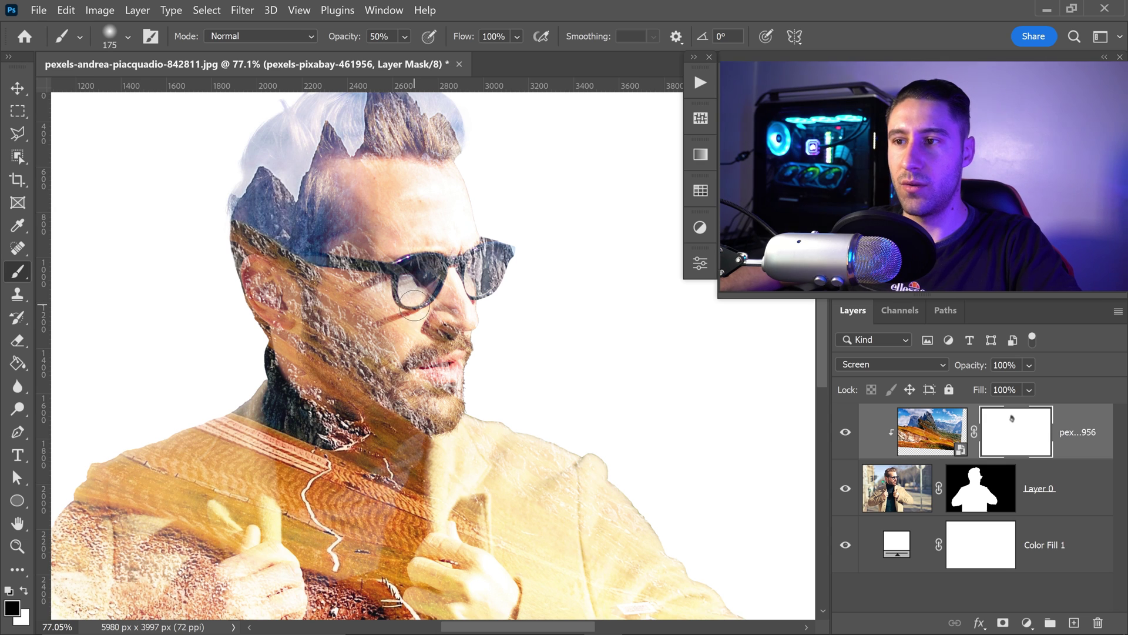
{"action": "left_click_drag", "start_coordinate": [326, 262], "coordinate": [379, 269]}
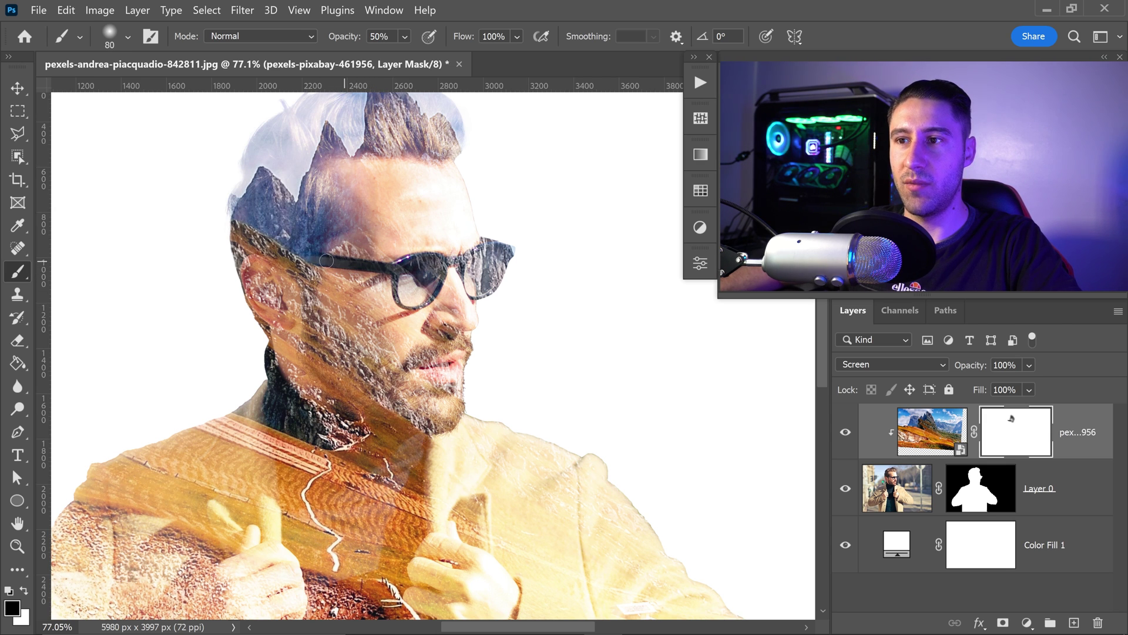
{"action": "mouse_move", "coordinate": [343, 289]}
{"action": "left_mouse_down"}
{"action": "mouse_move", "coordinate": [411, 353]}
{"action": "mouse_move", "coordinate": [458, 371]}
{"action": "mouse_move", "coordinate": [422, 361]}
{"action": "left_mouse_up"}
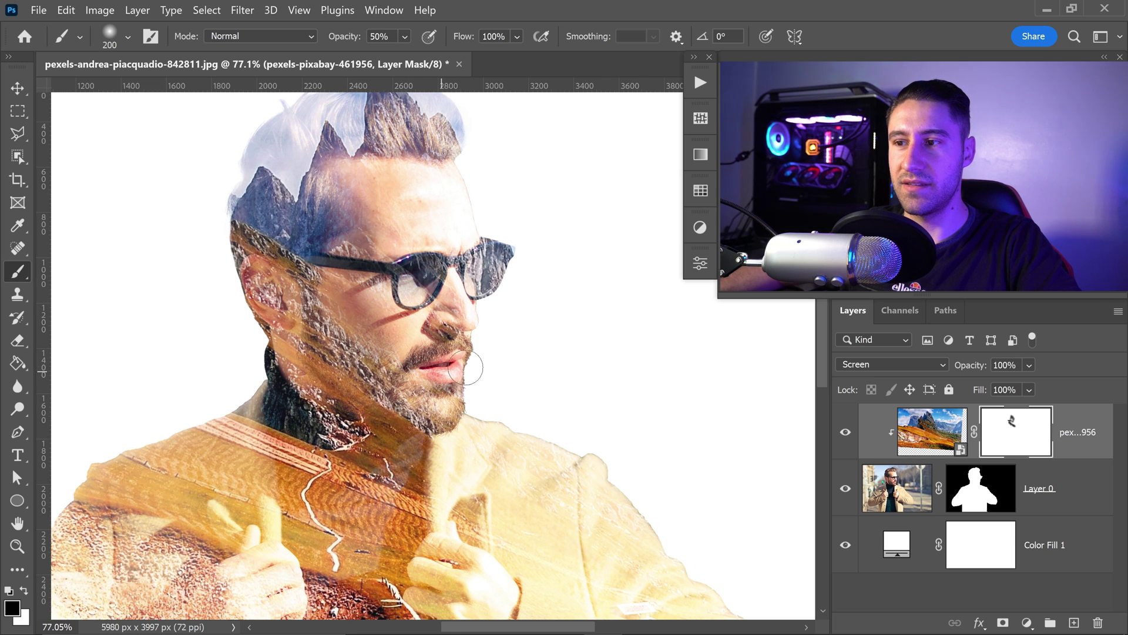
{"action": "key", "text": "bracketleft"}
{"action": "key", "text": "bracketleft"}
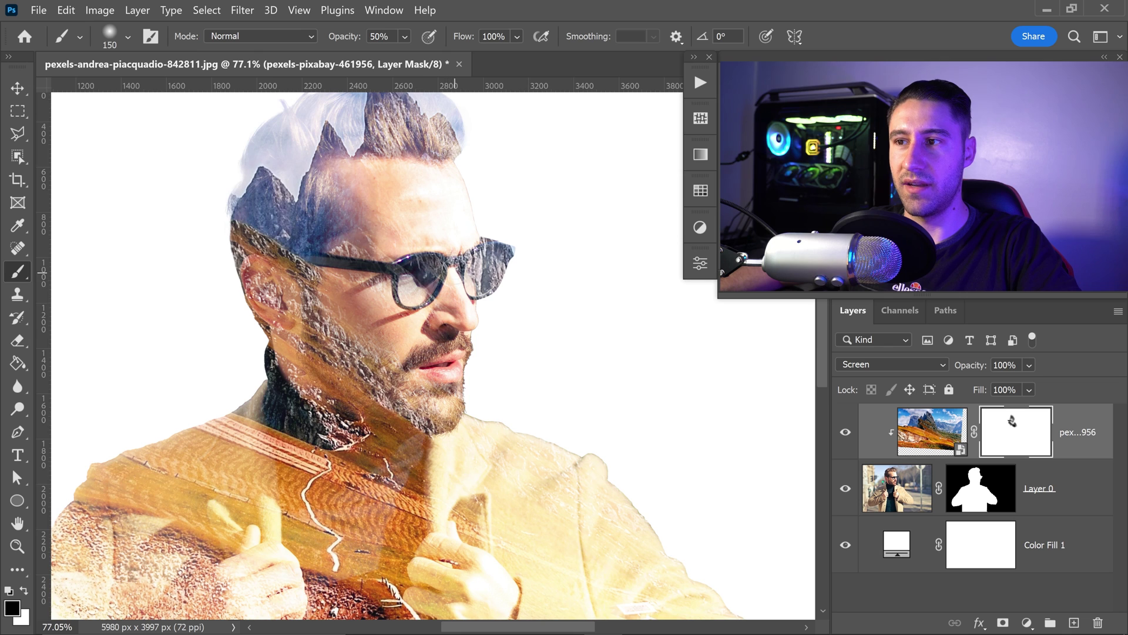
{"action": "key", "text": "bracketright"}
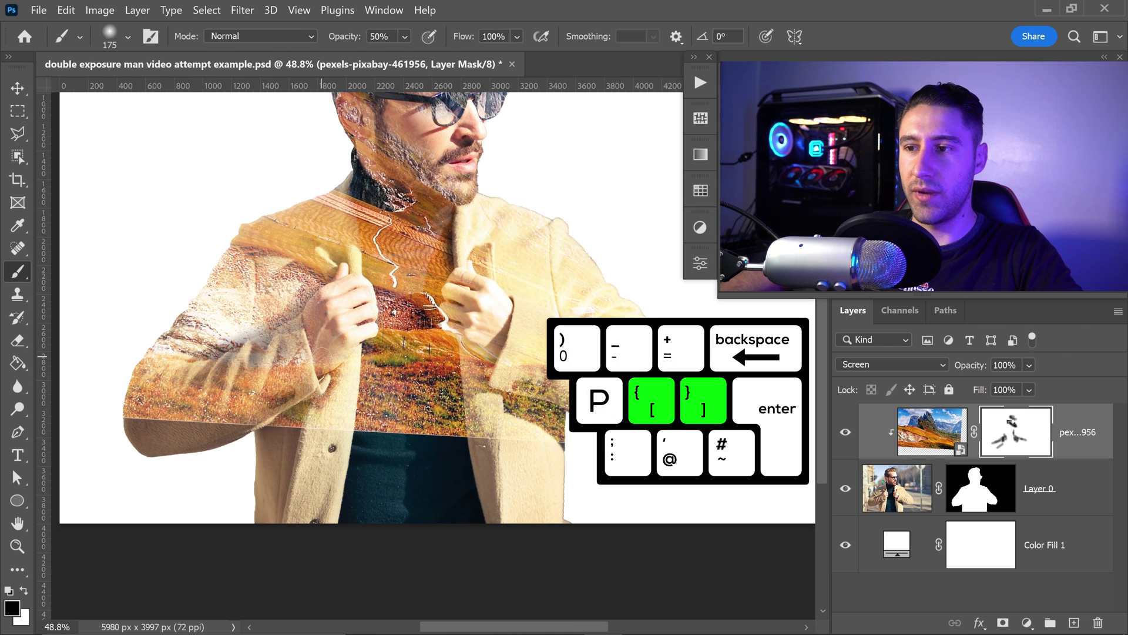
{"action": "key", "text": "bracketleft"}
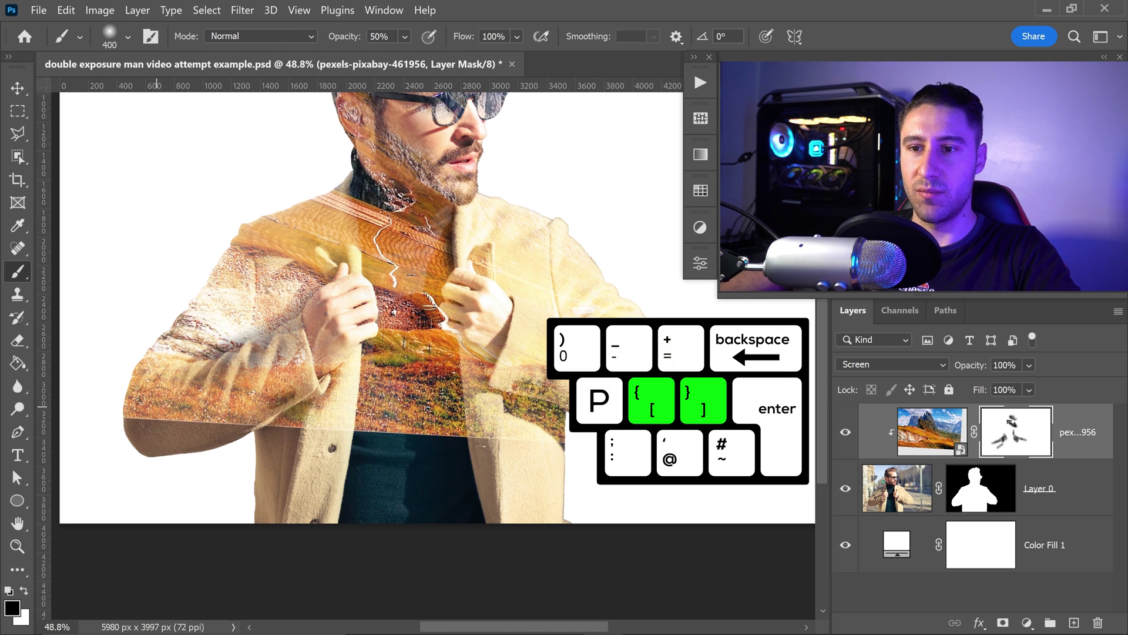
{"action": "key", "text": "bracketright"}
{"action": "key", "text": "bracketright"}
{"action": "key", "text": "bracketright"}
{"action": "key", "text": "bracketright"}
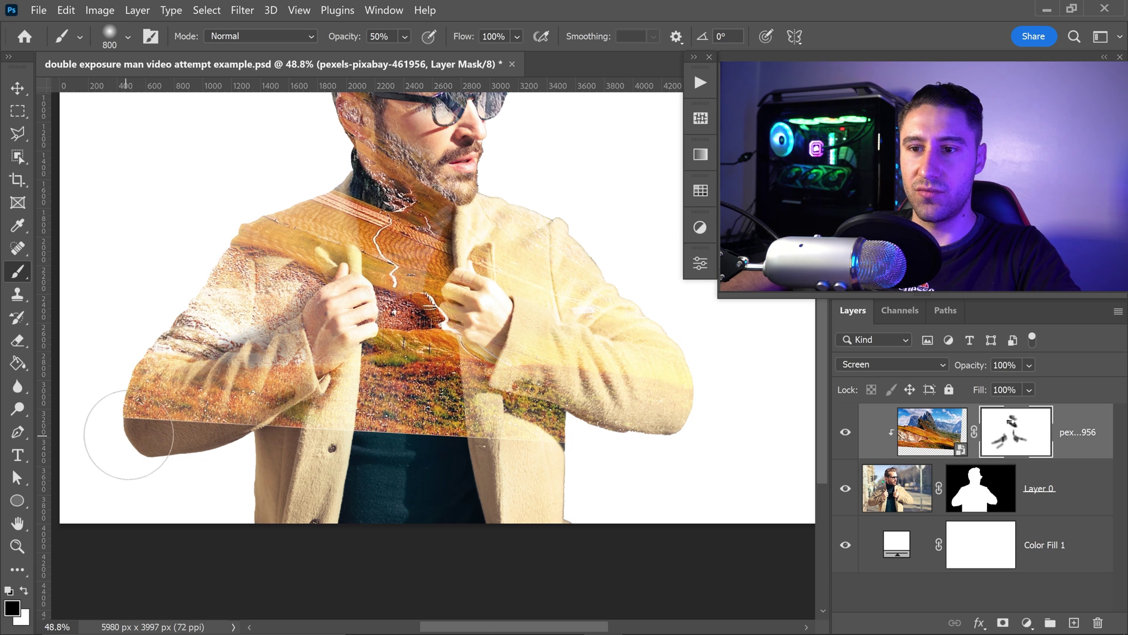
{"action": "key", "text": "bracketleft"}
{"action": "key", "text": "bracketleft"}
- Mask the landscape off the lower-left sleeve along the jacket bottom, then view the whole figure
{"action": "mouse_move", "coordinate": [143, 456]}
{"action": "left_mouse_down"}
{"action": "mouse_move", "coordinate": [176, 423]}
{"action": "mouse_move", "coordinate": [235, 411]}
{"action": "mouse_move", "coordinate": [274, 445]}
{"action": "mouse_move", "coordinate": [390, 453]}
{"action": "mouse_move", "coordinate": [529, 459]}
{"action": "mouse_move", "coordinate": [534, 424]}
{"action": "left_mouse_up"}
{"action": "key", "text": "bracketright"}
{"action": "key", "text": "bracketright"}
{"action": "key", "text": "bracketright"}
{"action": "key", "text": "bracketright"}
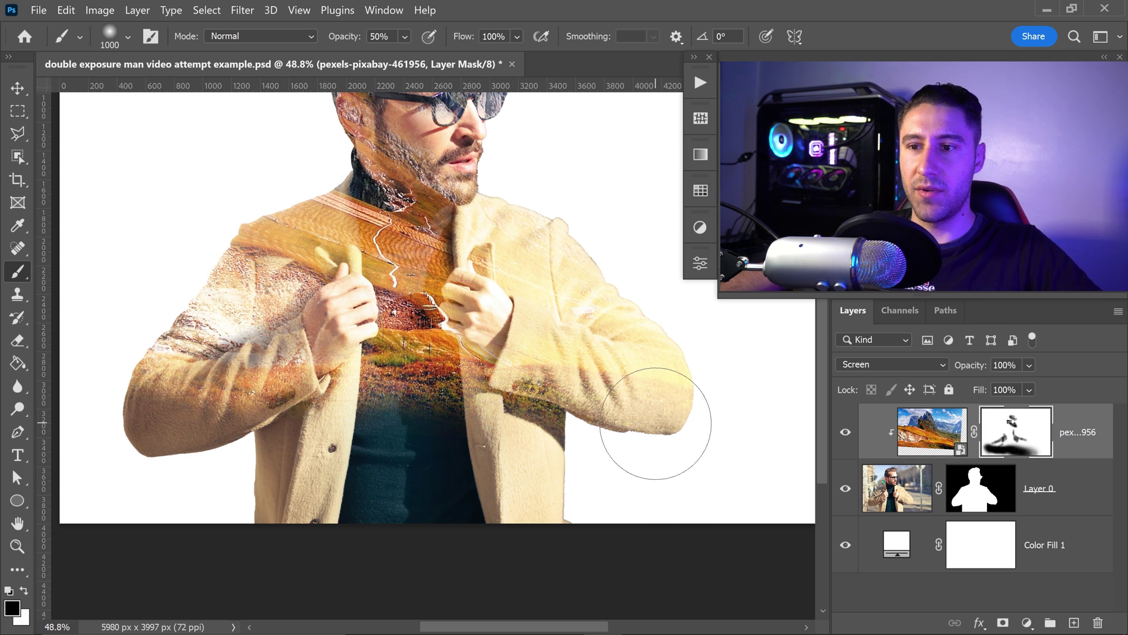
{"action": "left_click_drag", "start_coordinate": [524, 278], "coordinate": [486, 388]}
{"action": "scroll", "coordinate": [486, 388], "scroll_direction": "down", "scroll_amount": 2}
{"action": "left_click_drag", "start_coordinate": [551, 320], "coordinate": [521, 341]}
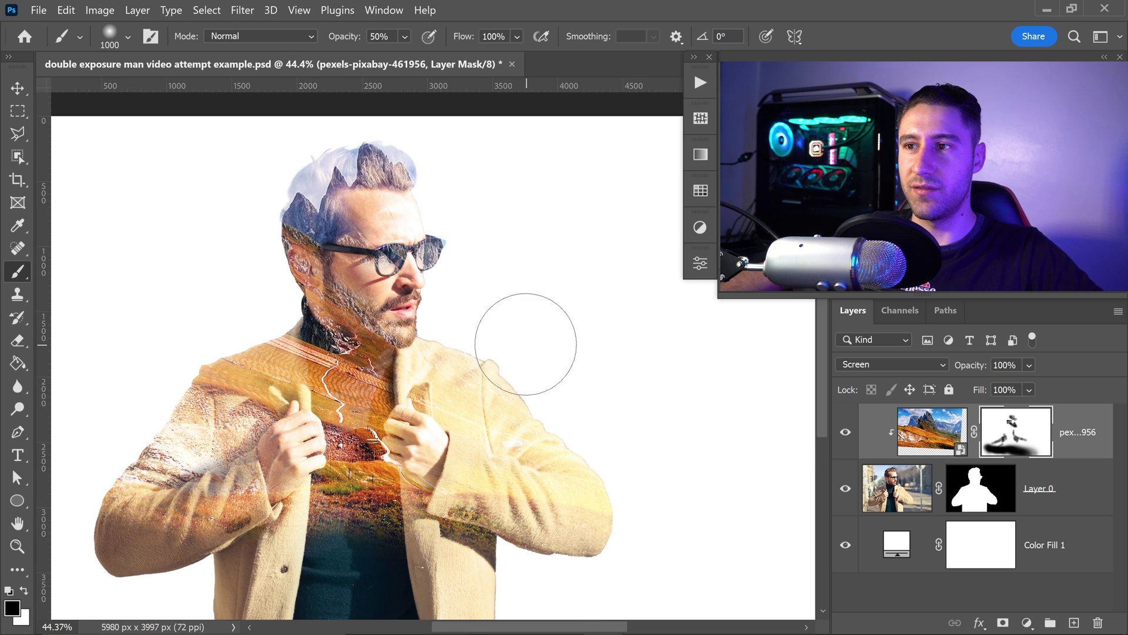
- Select the Move tool and bring up the Adjustments panel and the Window menu
{"action": "left_click", "coordinate": [16, 88]}
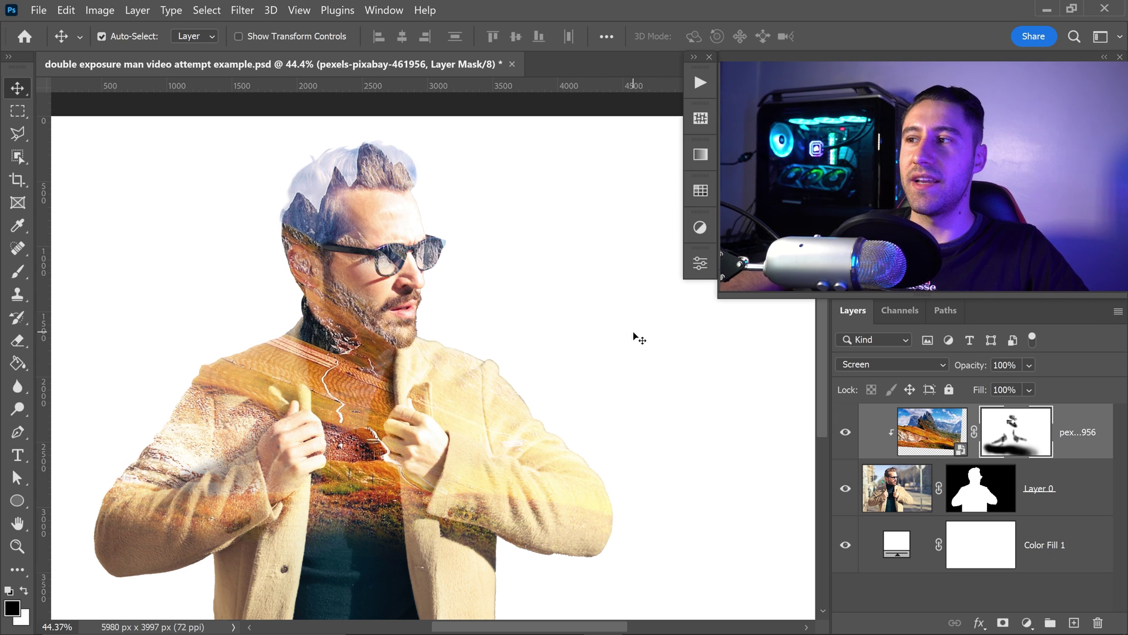
{"action": "left_click", "coordinate": [706, 228]}
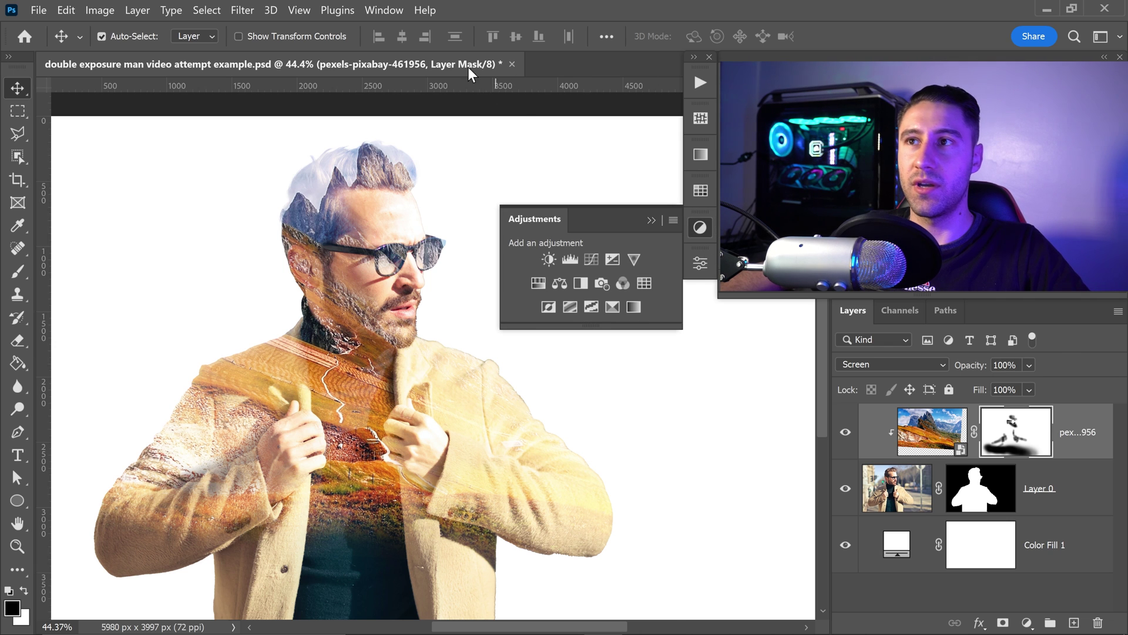
{"action": "left_click", "coordinate": [384, 10]}
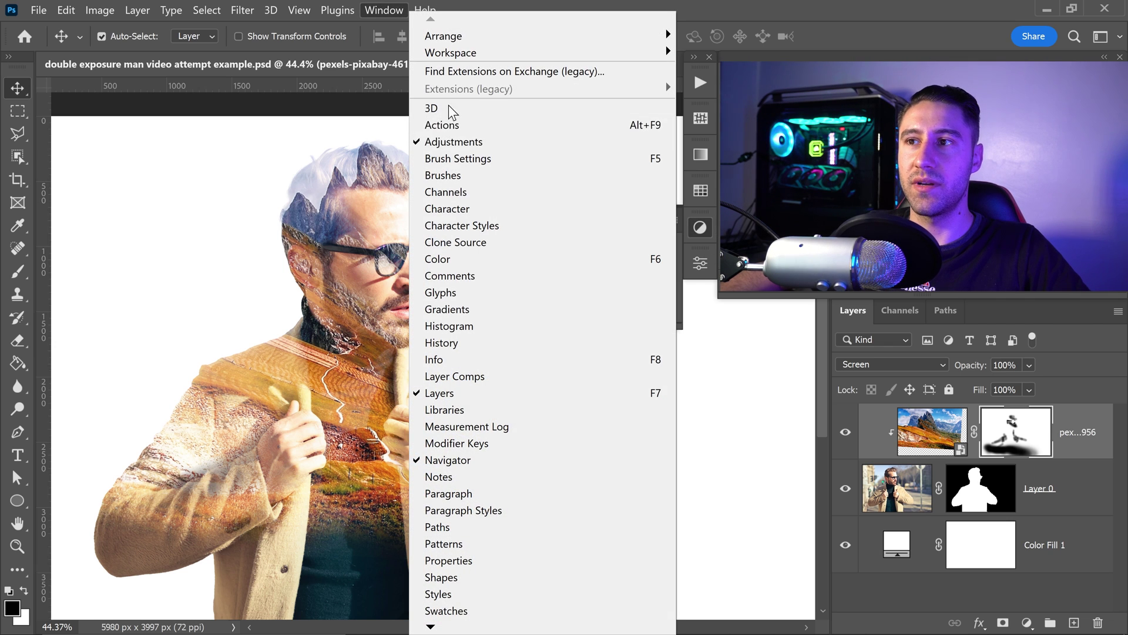
- Add a Brightness/Contrast layer clipped to the mountain, with Brightness -56 and Contrast 100
{"action": "left_click", "coordinate": [453, 142]}
{"action": "left_click", "coordinate": [700, 227]}
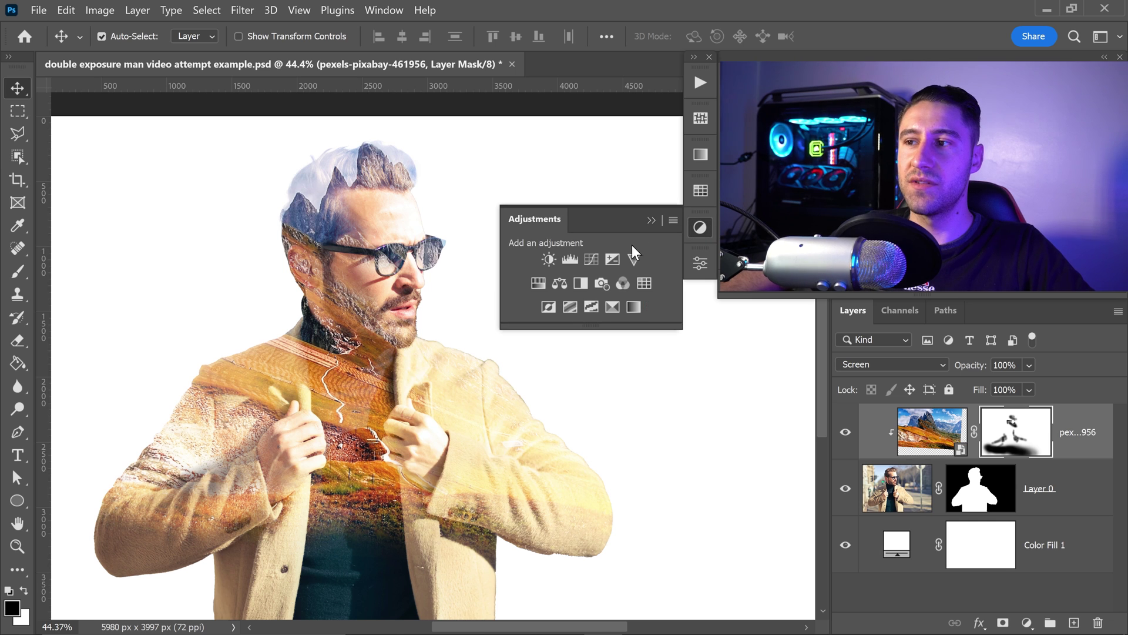
{"action": "left_click", "coordinate": [549, 259]}
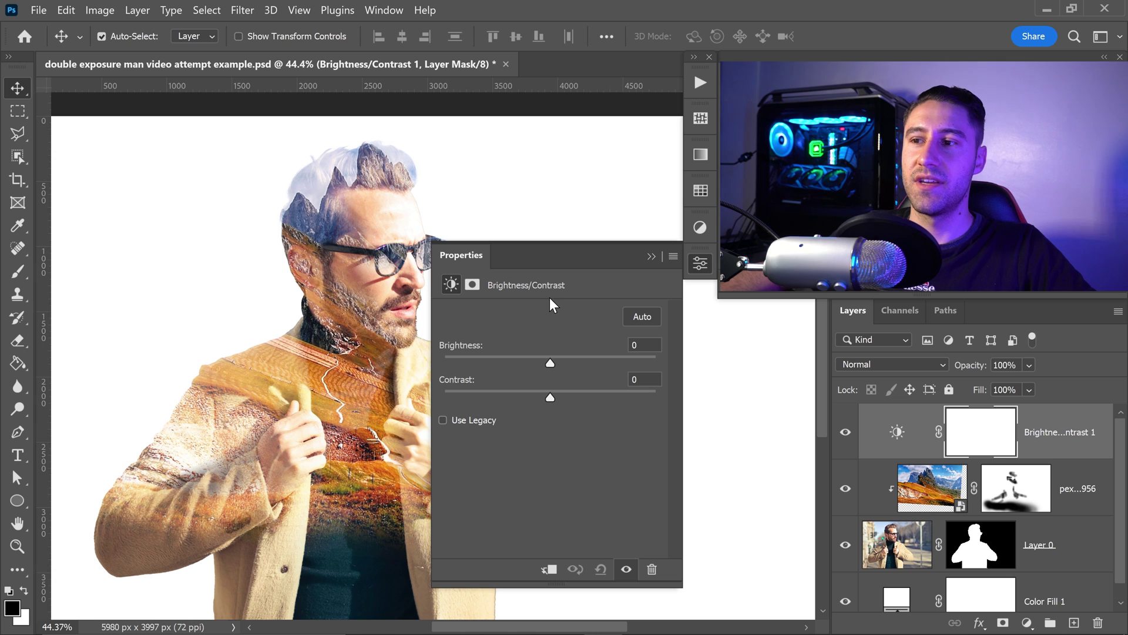
{"action": "left_click_drag", "start_coordinate": [363, 418], "coordinate": [296, 406]}
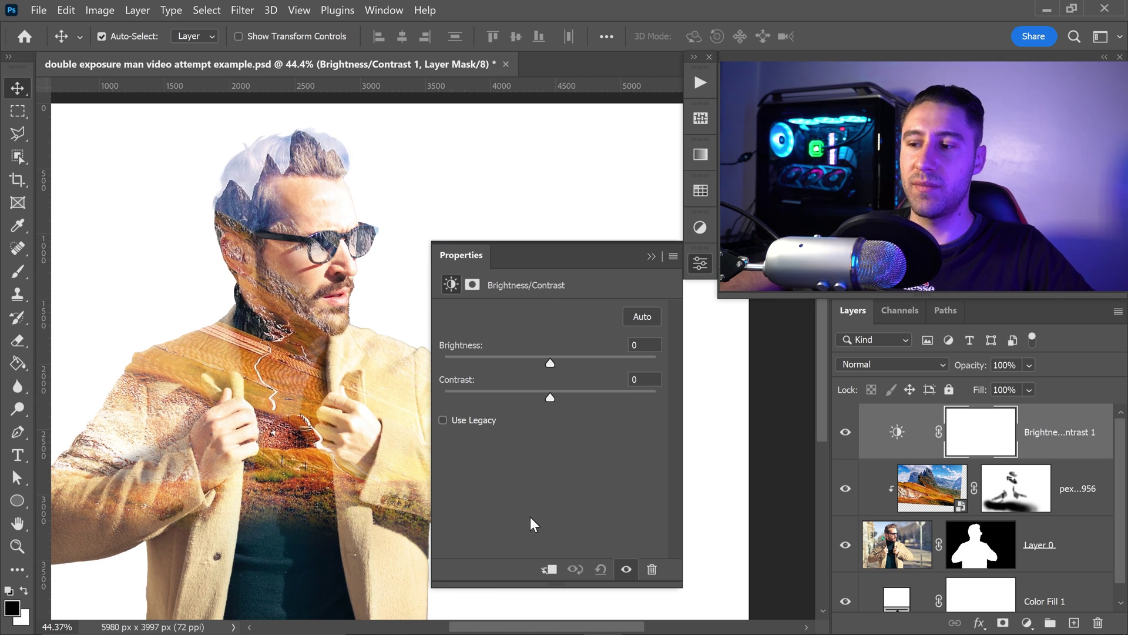
{"action": "left_click", "coordinate": [551, 568]}
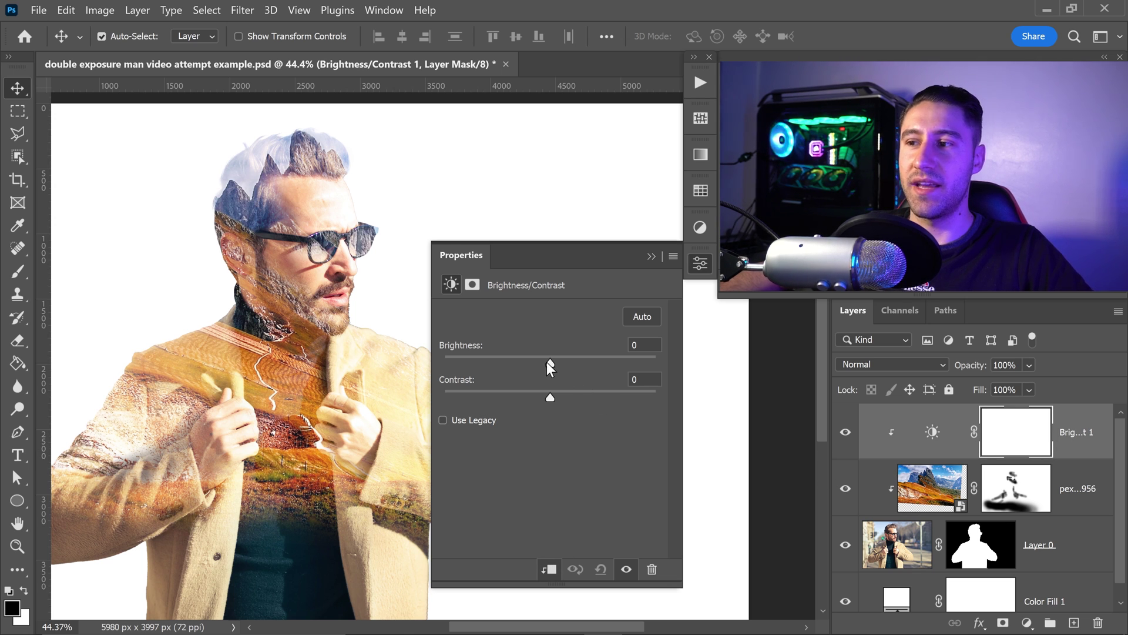
{"action": "left_click_drag", "start_coordinate": [548, 361], "coordinate": [513, 357]}
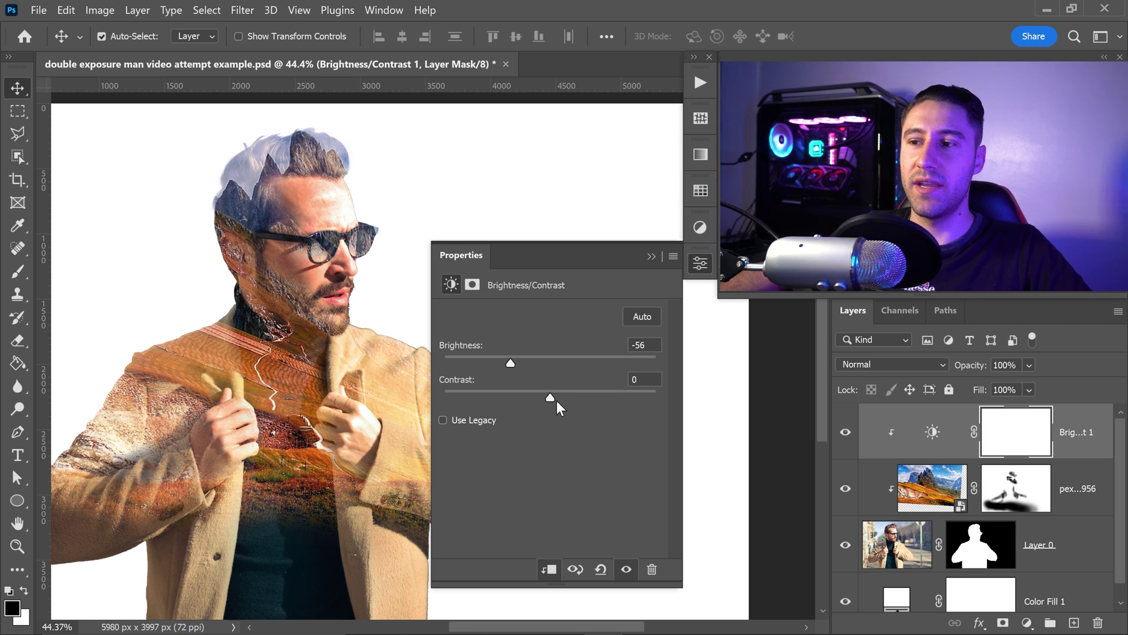
{"action": "left_click_drag", "start_coordinate": [554, 396], "coordinate": [664, 403]}
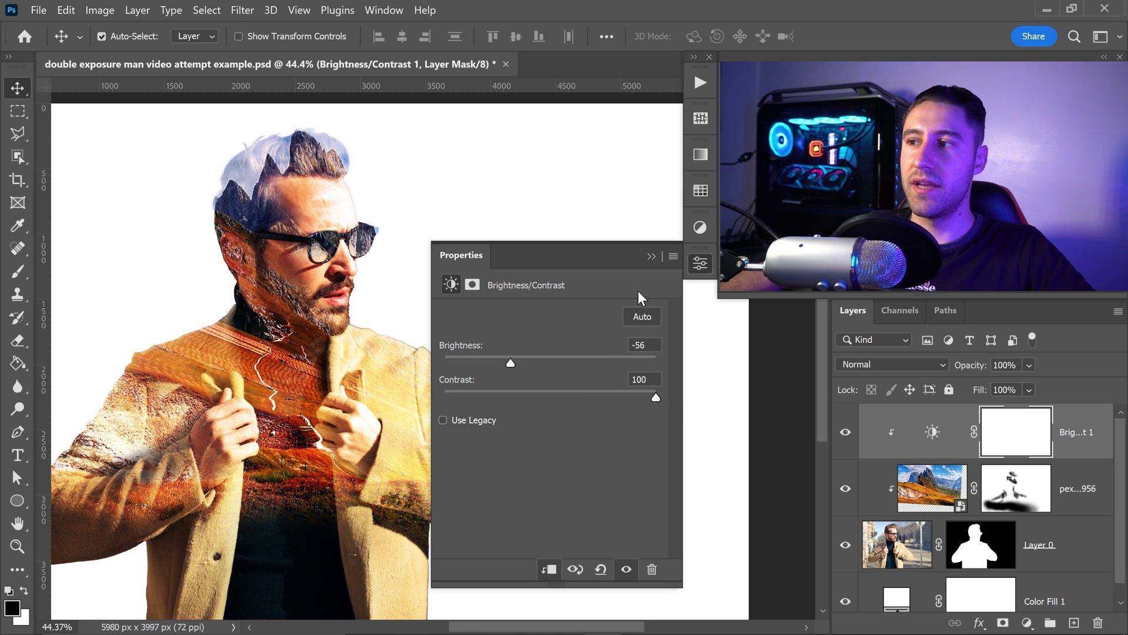
{"action": "left_click", "coordinate": [649, 257]}
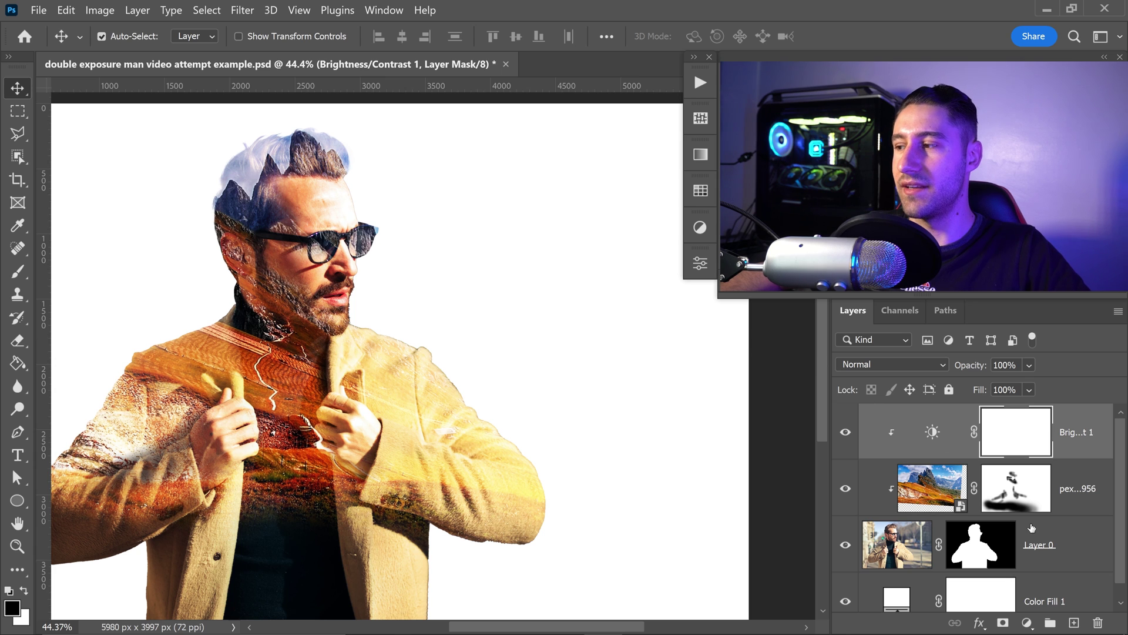
- Add a Gradient Fill layer using the magenta-pink preset from the Reds group
{"action": "left_click", "coordinate": [1027, 622]}
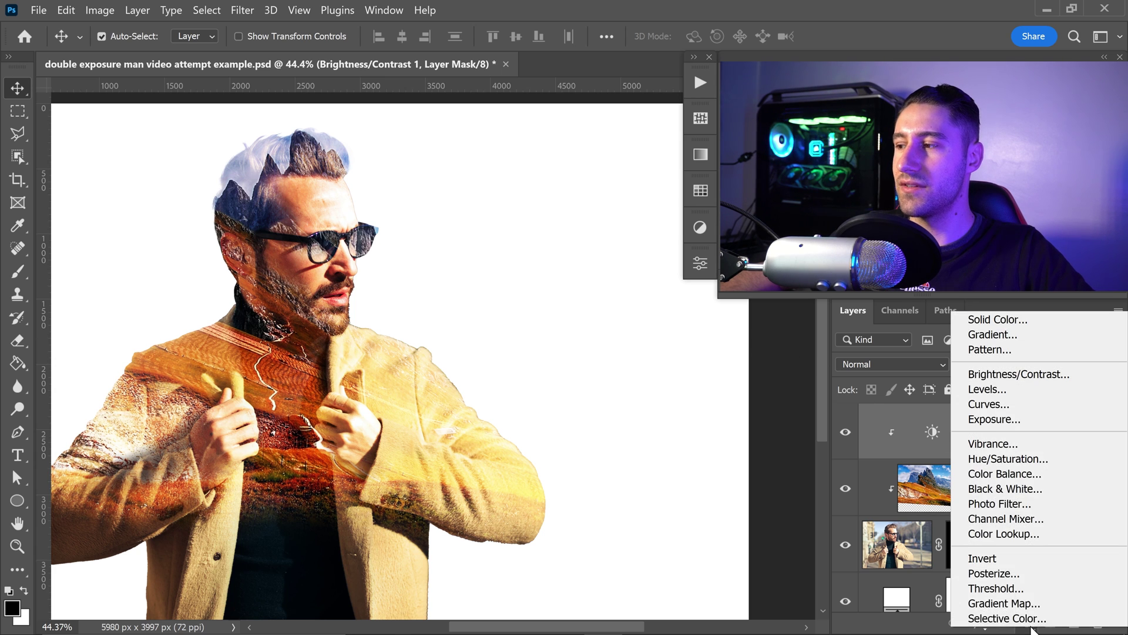
{"action": "left_click", "coordinate": [999, 334]}
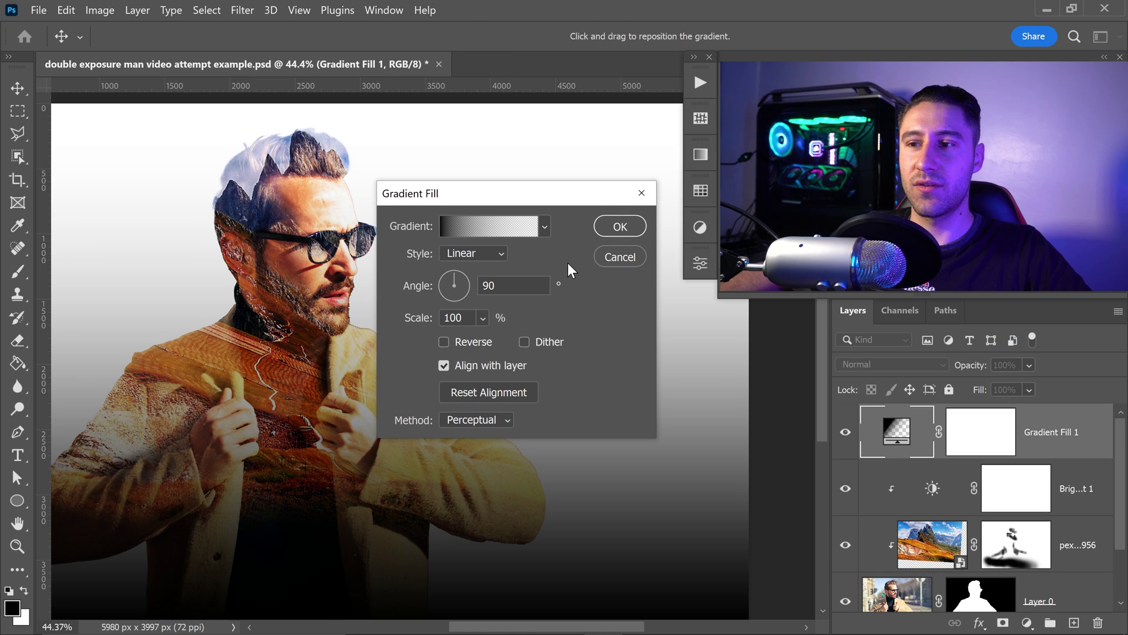
{"action": "left_click", "coordinate": [542, 228]}
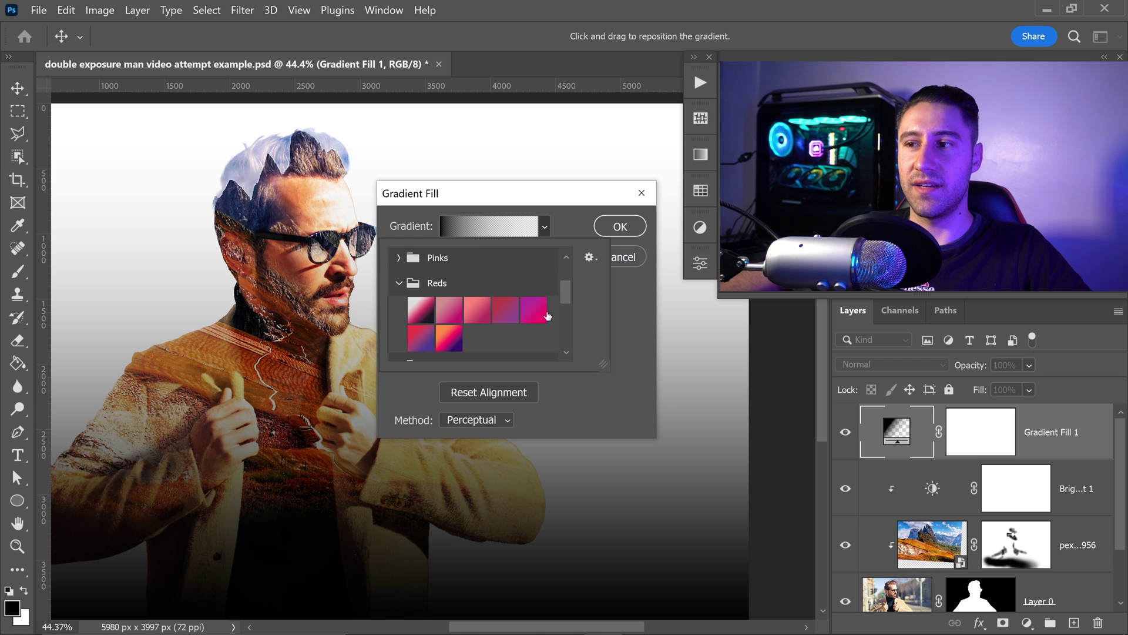
{"action": "left_click", "coordinate": [535, 315]}
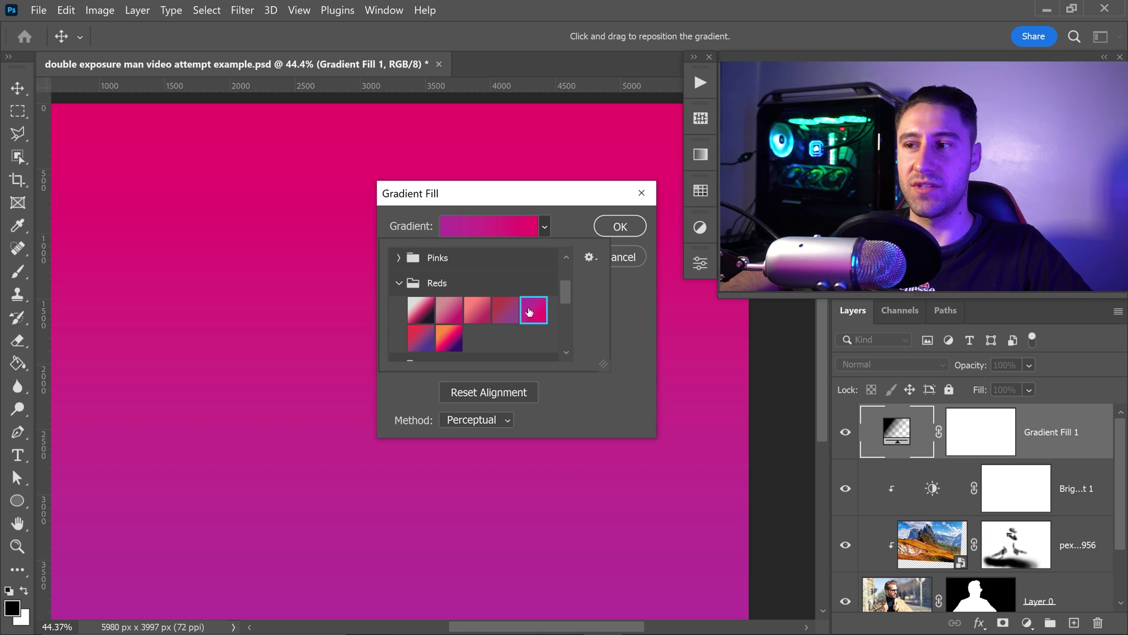
{"action": "left_click", "coordinate": [567, 228]}
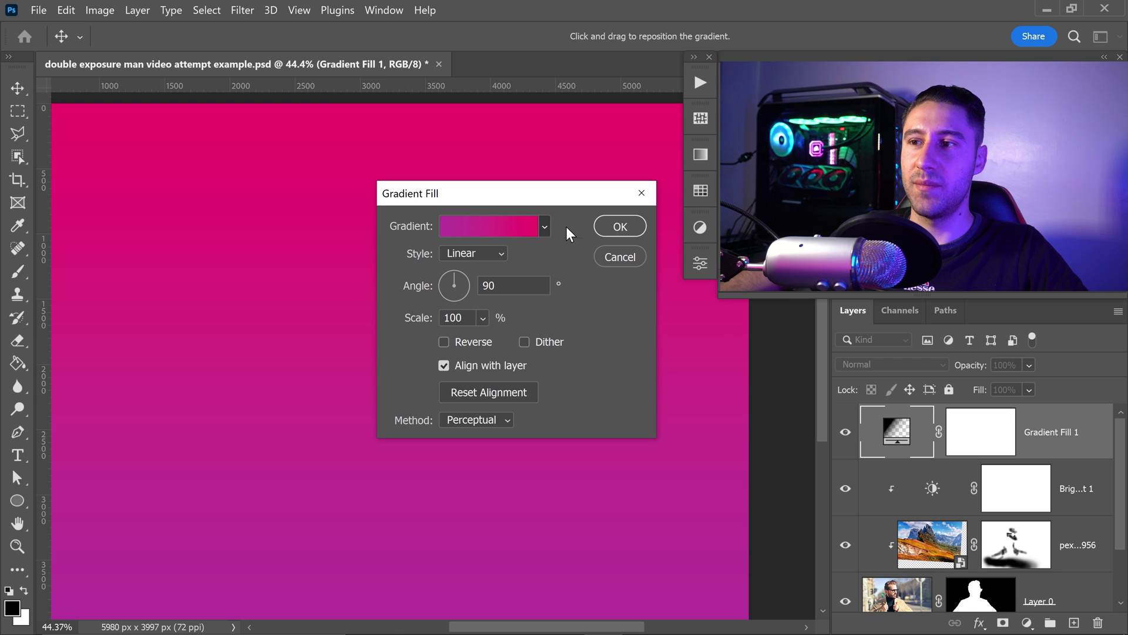
{"action": "left_click", "coordinate": [612, 224]}
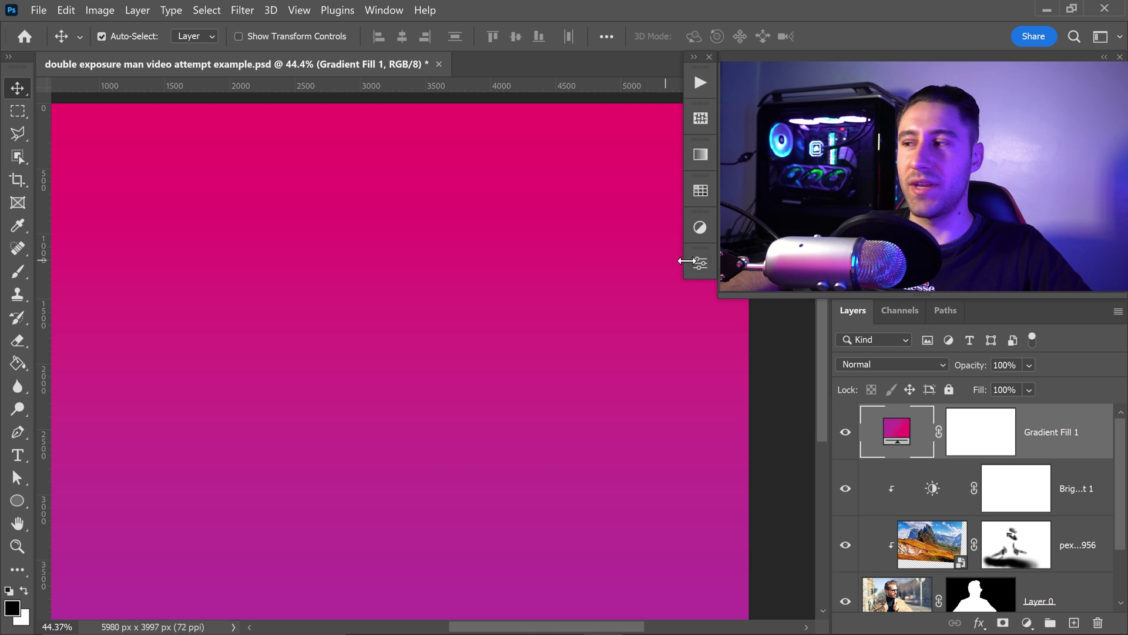
- Set the gradient fill to Color blend mode, clip it, and keep opacity at 100%
{"action": "left_click", "coordinate": [864, 363]}
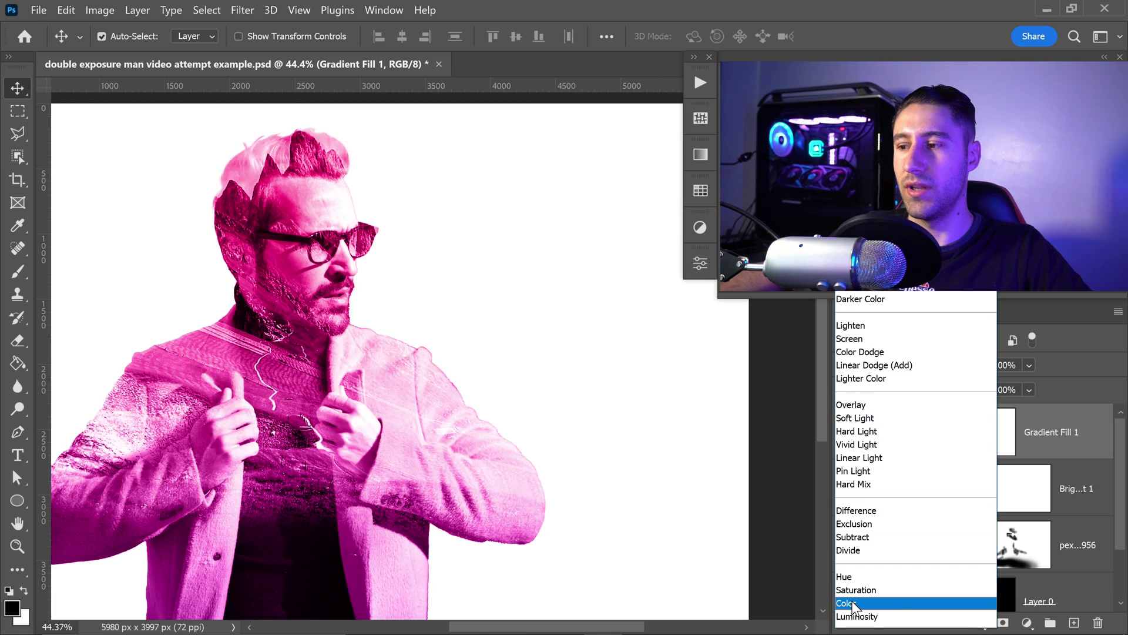
{"action": "left_click", "coordinate": [847, 603]}
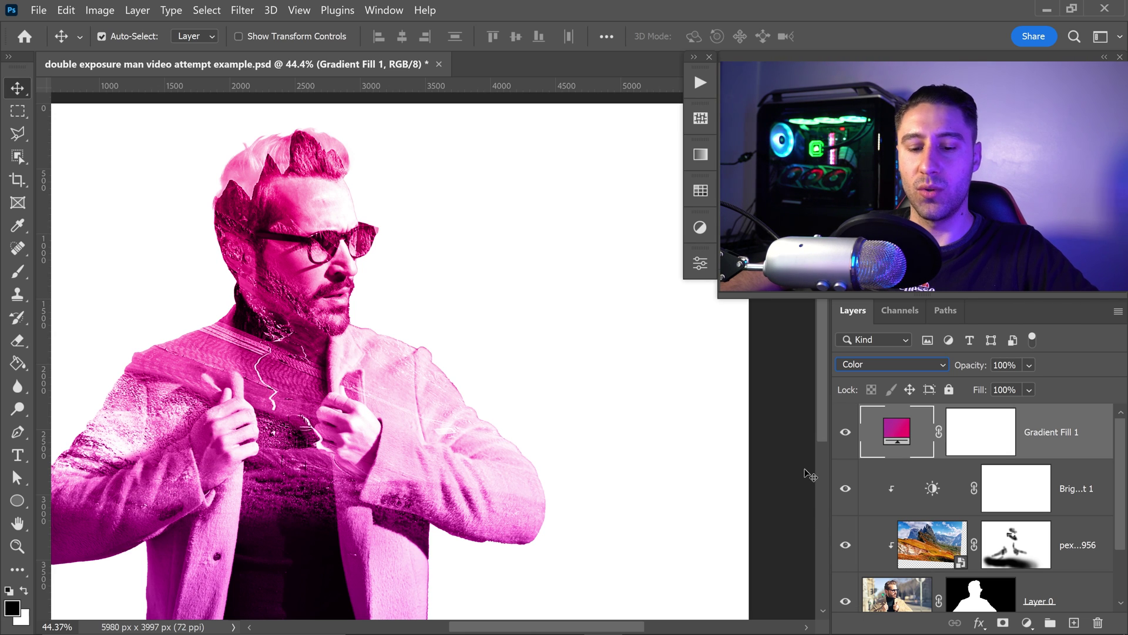
{"action": "left_click", "coordinate": [932, 458], "text": "alt"}
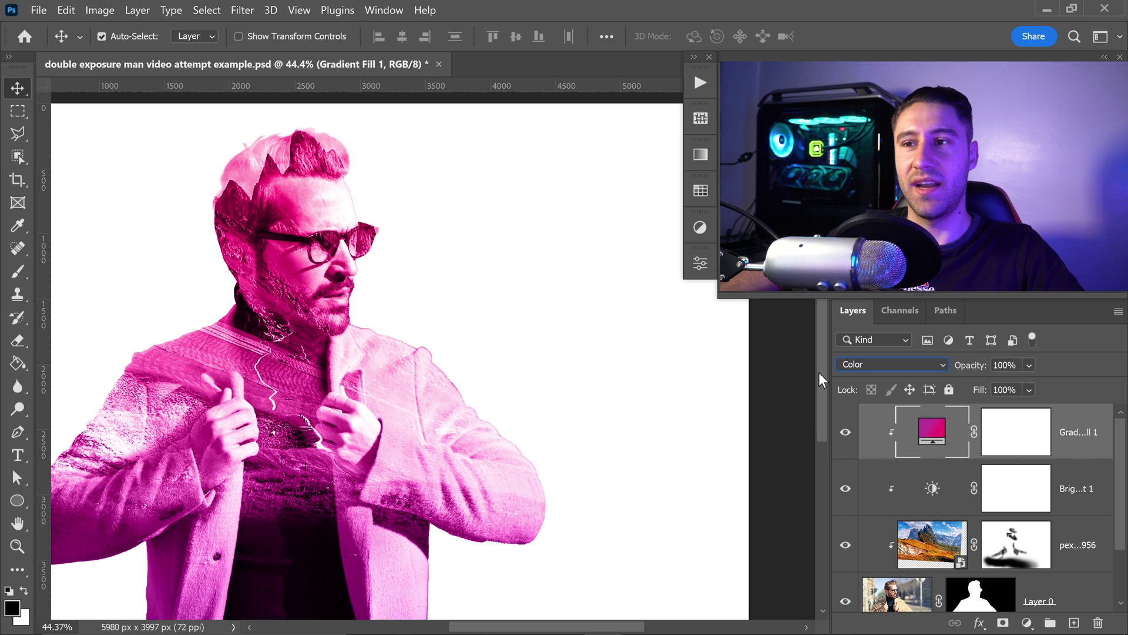
{"action": "left_click", "coordinate": [1029, 365]}
{"action": "left_click", "coordinate": [1051, 367]}
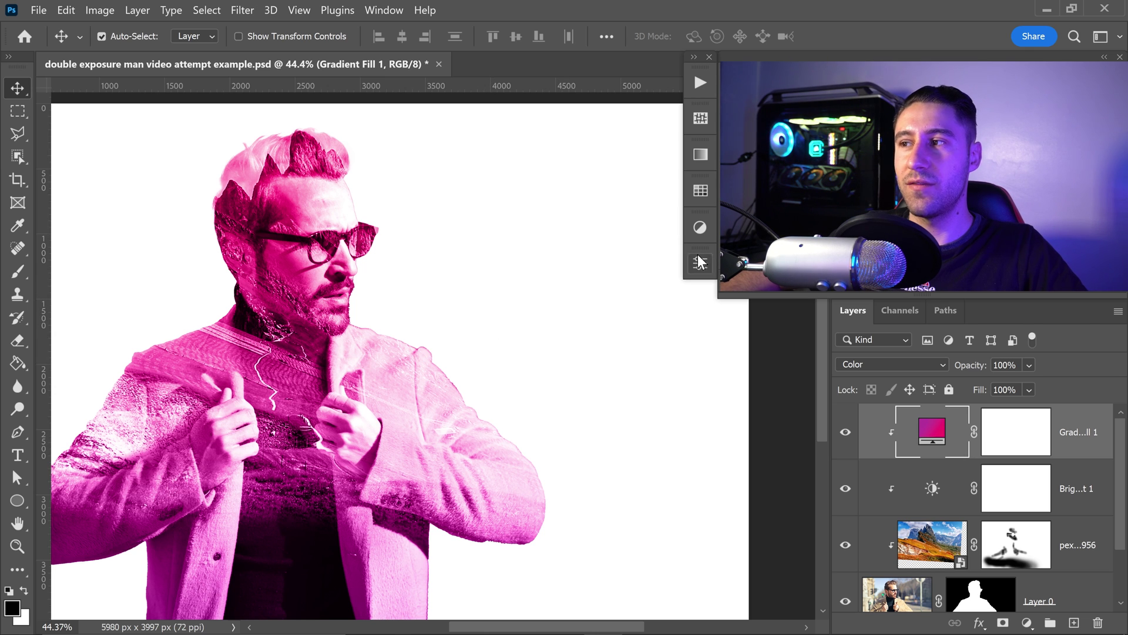
- Add a Hue/Saturation layer clipped to the layer below, with Saturation at +100
{"action": "left_click", "coordinate": [700, 229]}
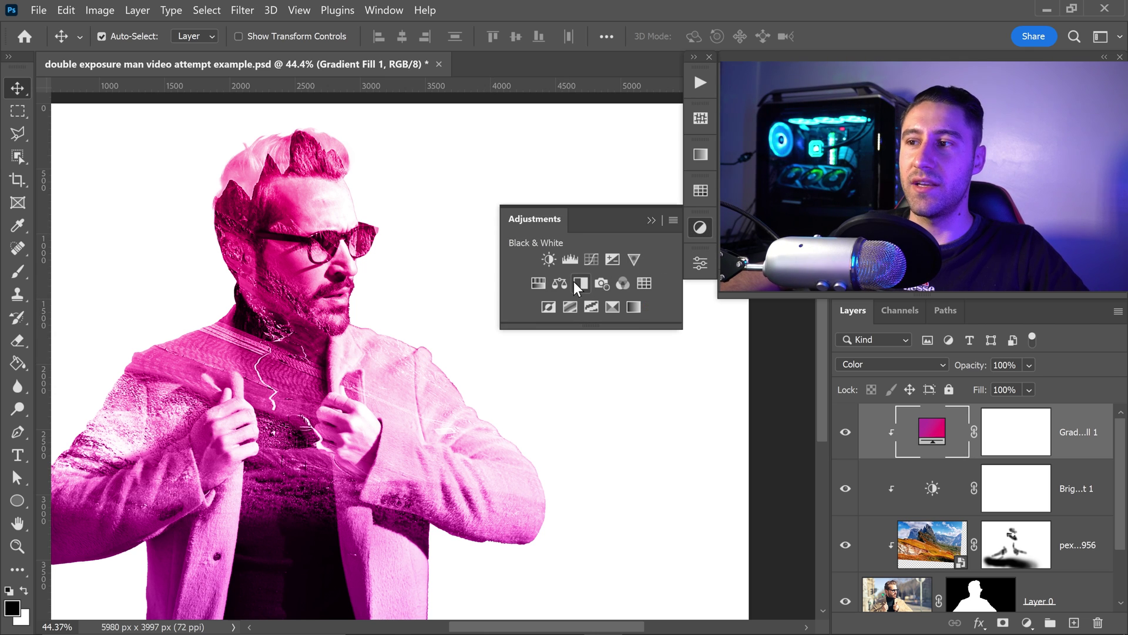
{"action": "left_click", "coordinate": [539, 281]}
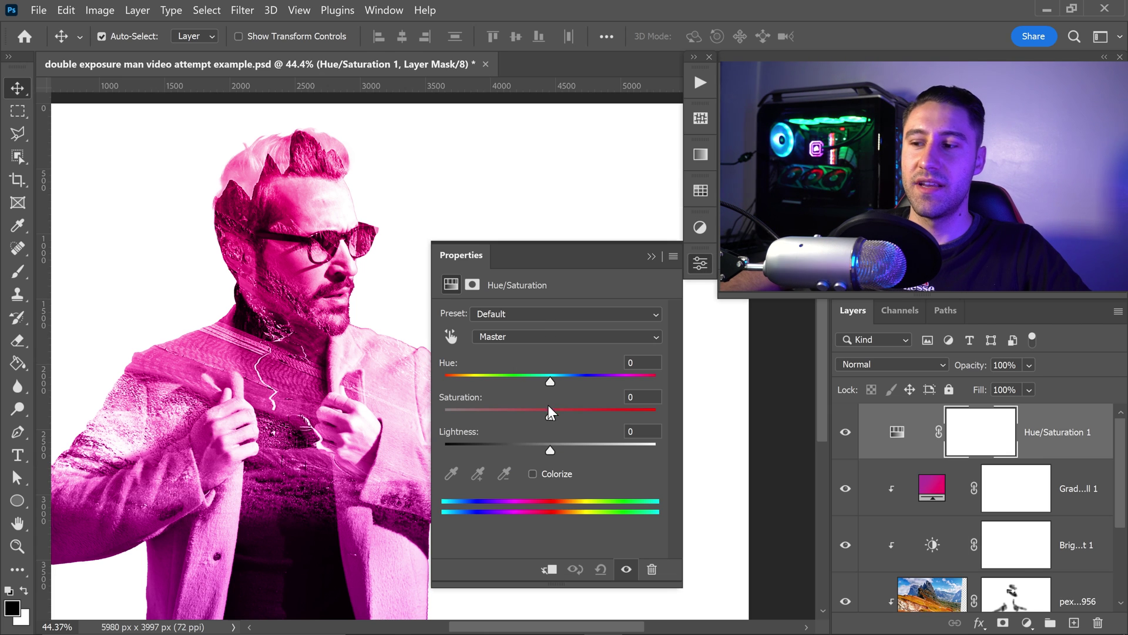
{"action": "left_click", "coordinate": [548, 568]}
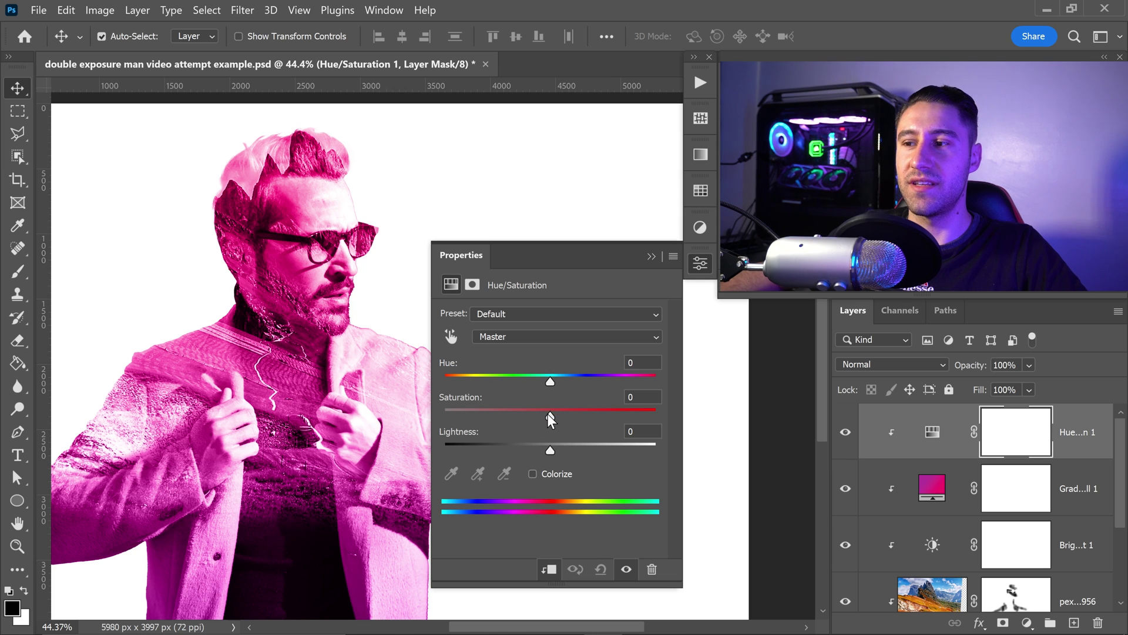
{"action": "left_click_drag", "start_coordinate": [549, 415], "coordinate": [632, 417]}
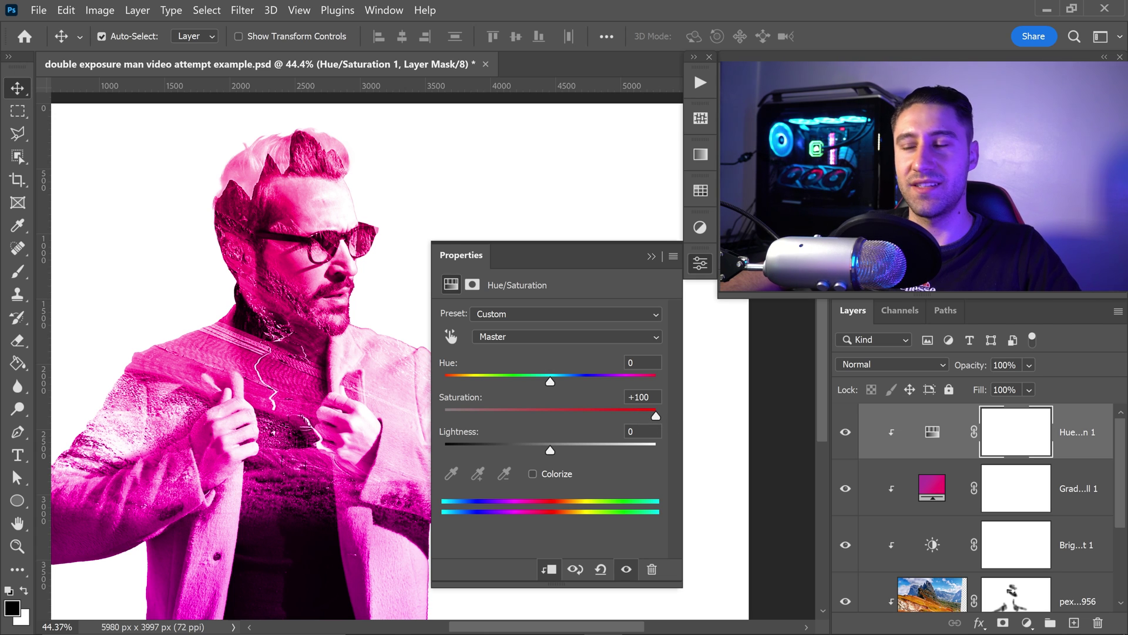
{"action": "left_click", "coordinate": [654, 258]}
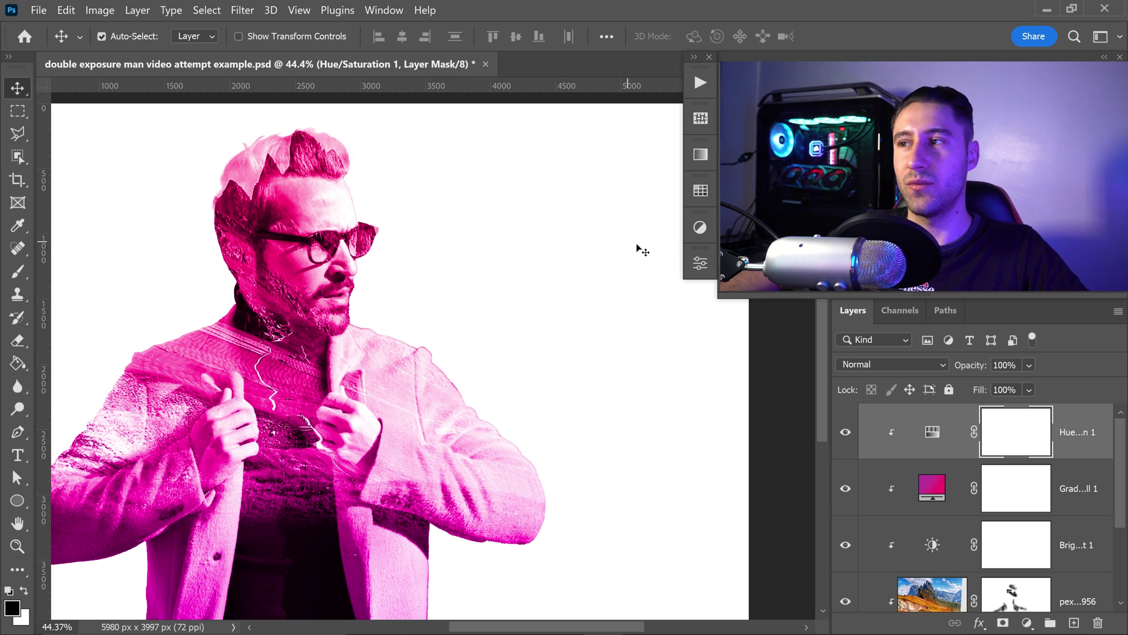
- Add a Curves adjustment layer and set a shadow point at input 62, output 42
{"action": "left_click", "coordinate": [701, 232]}
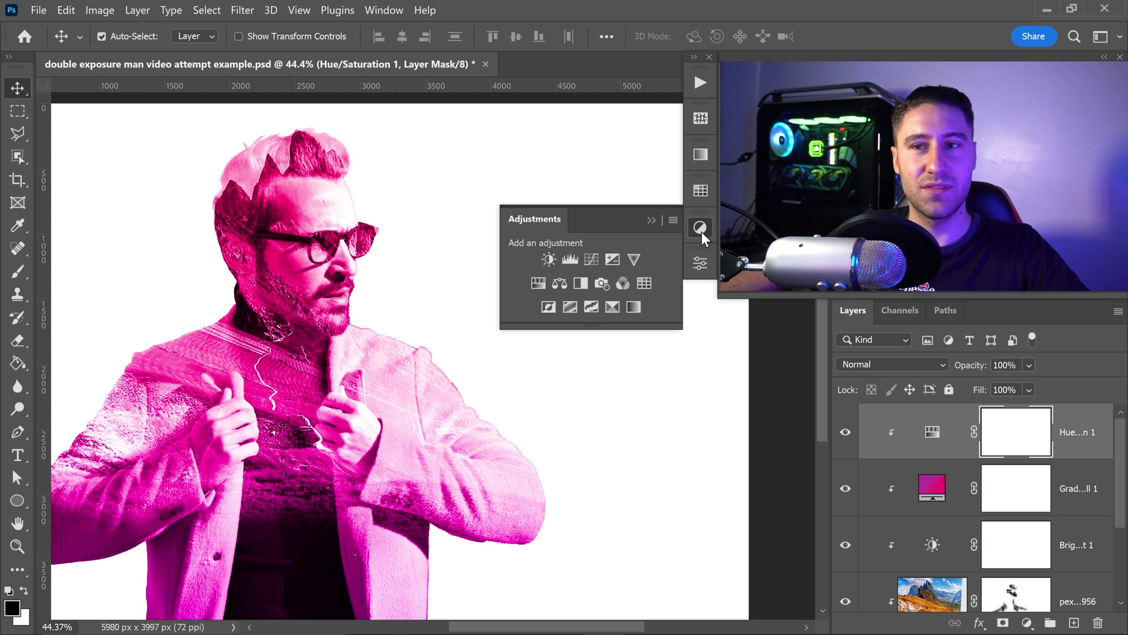
{"action": "left_click", "coordinate": [594, 258]}
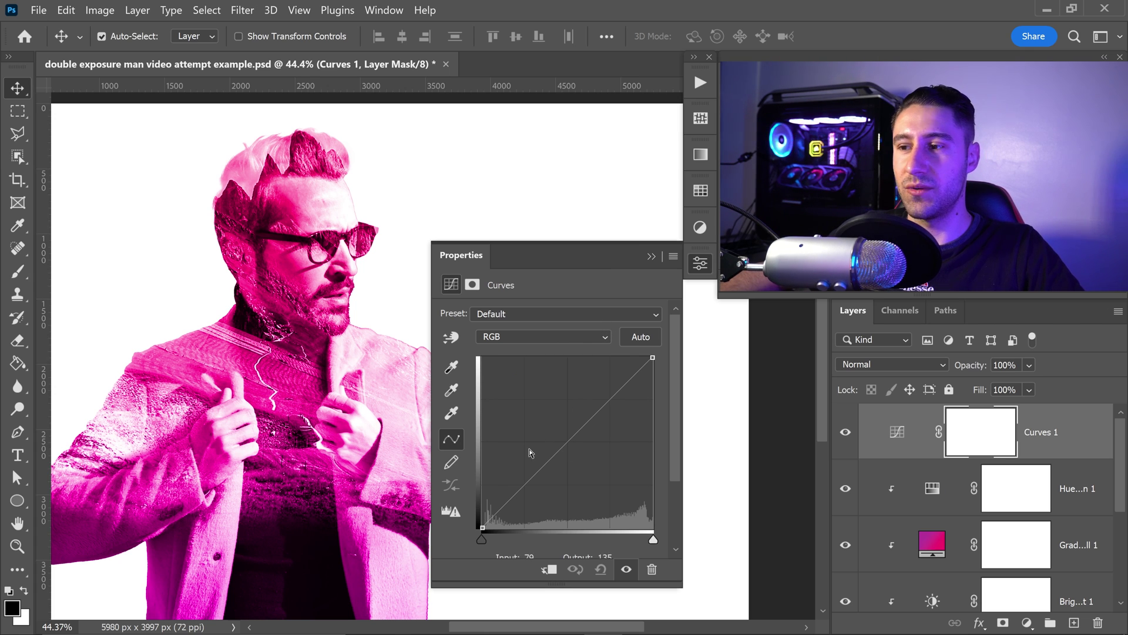
{"action": "left_click_drag", "start_coordinate": [672, 421], "coordinate": [675, 450]}
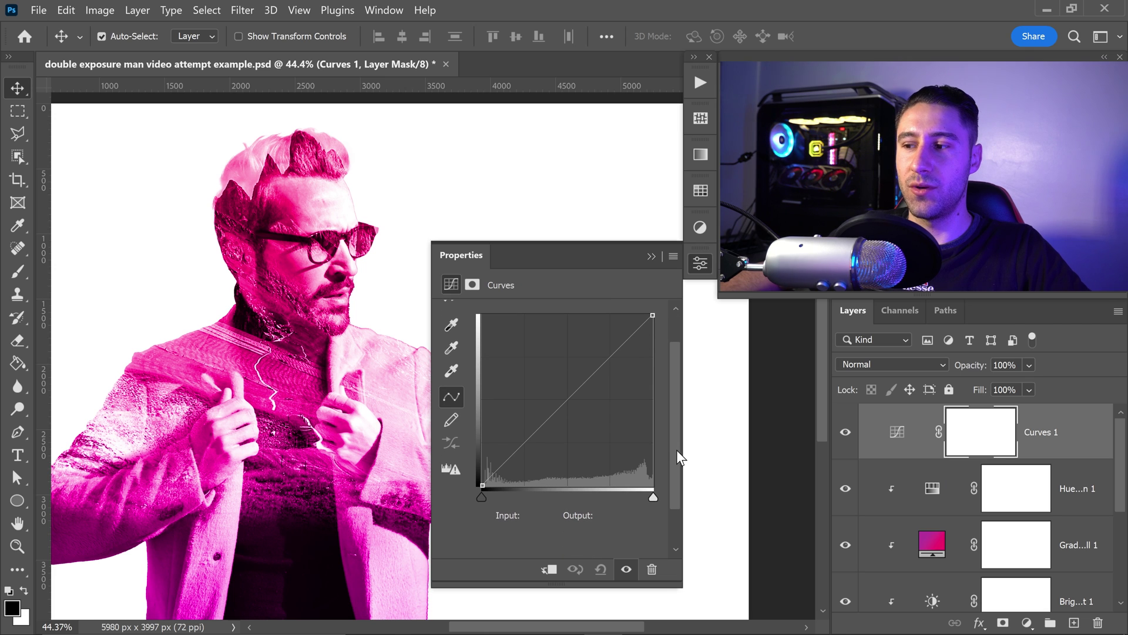
{"action": "left_click", "coordinate": [512, 454]}
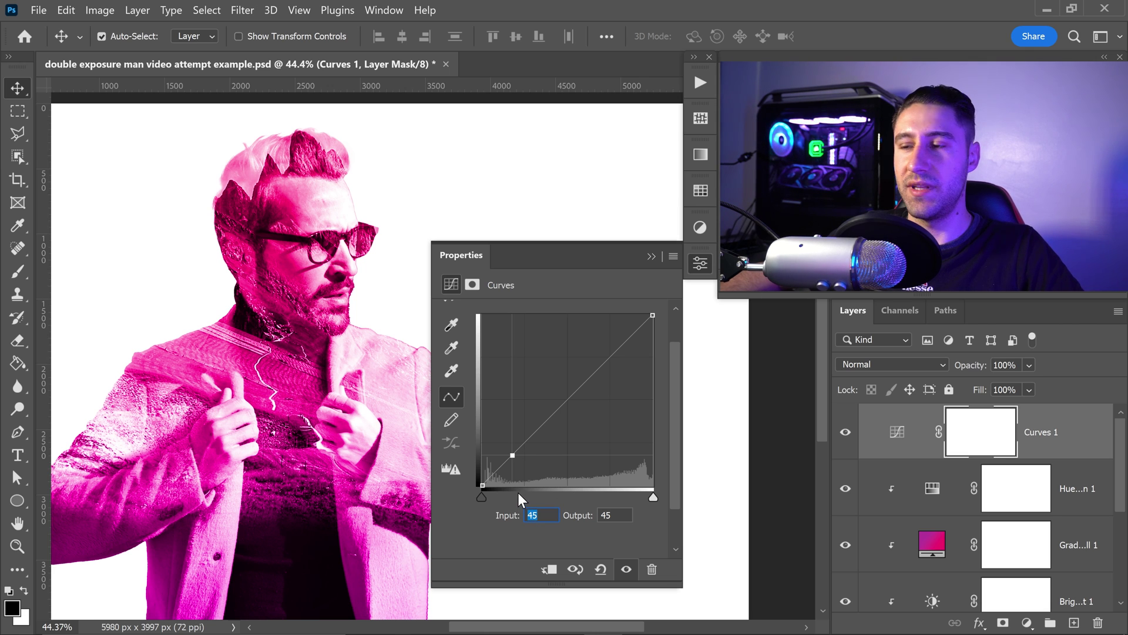
{"action": "key", "text": "shift+Left"}
{"action": "key", "text": "shift+Left"}
{"action": "key", "text": "shift+Left"}
{"action": "key", "text": "shift+Left"}
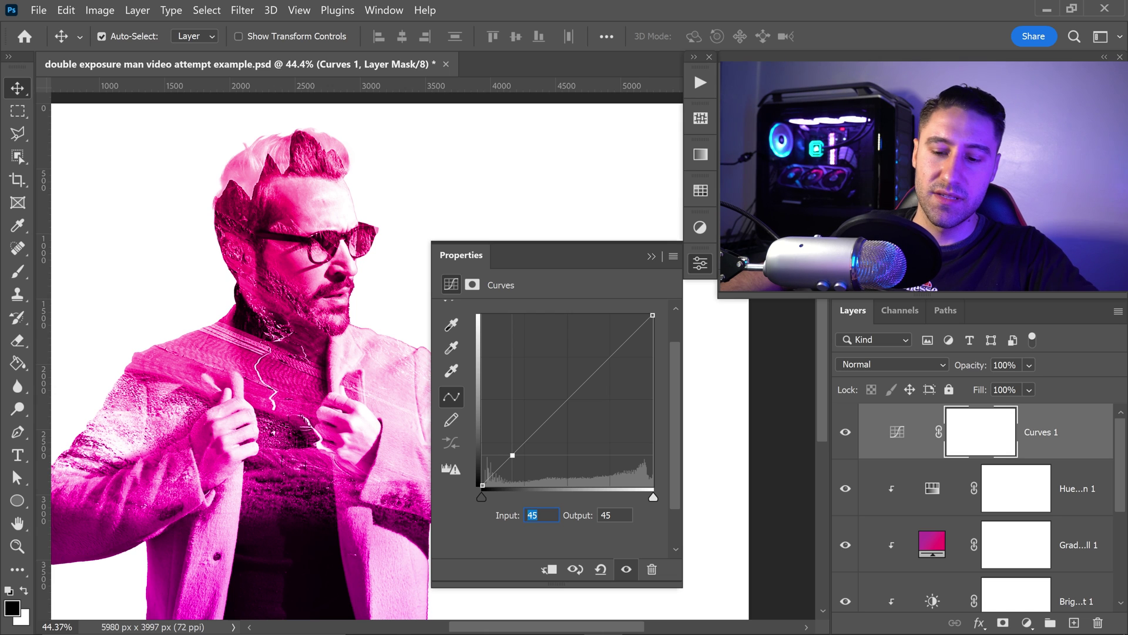
{"action": "type", "text": "62"}
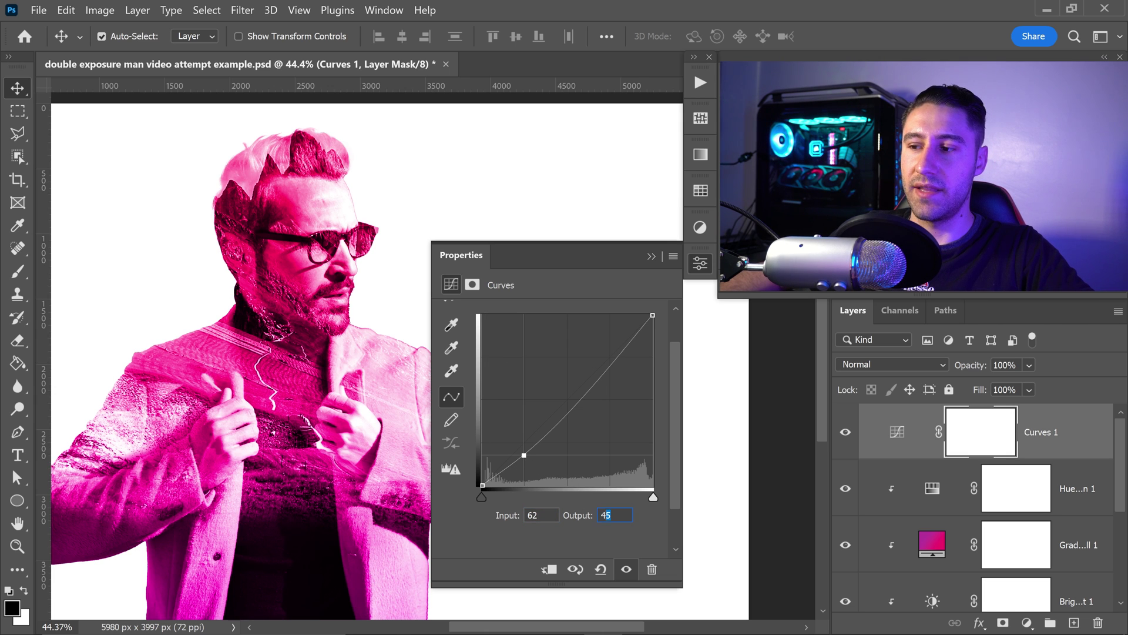
{"action": "type", "text": "42"}
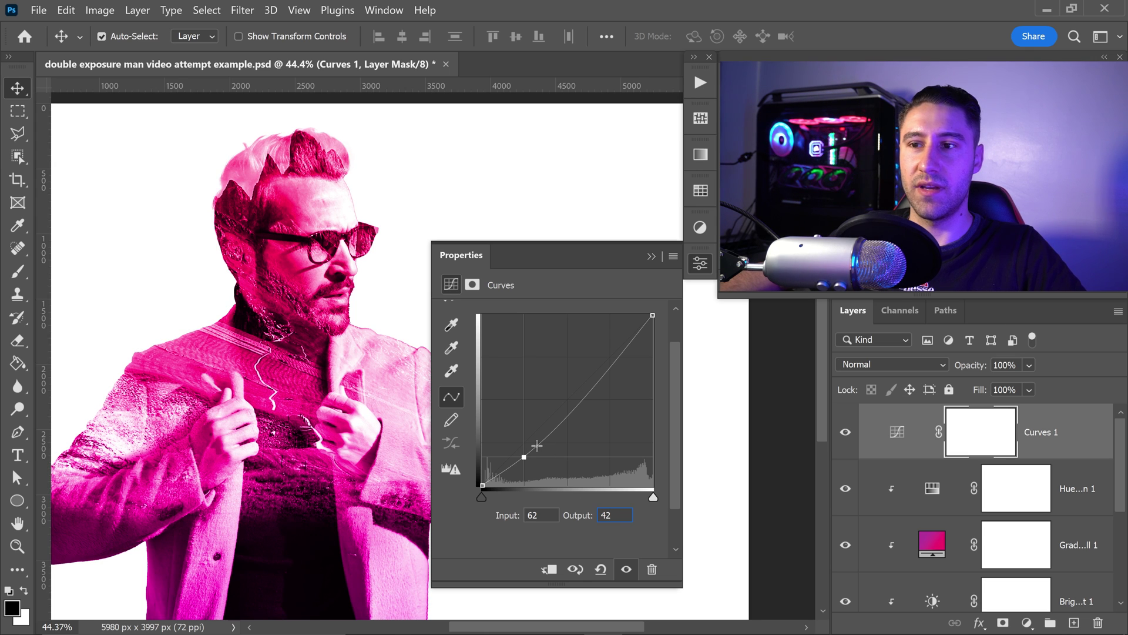
- Add curve points at 132/120 and 196/200, then clip Curves to the layer below
{"action": "left_click", "coordinate": [575, 407]}
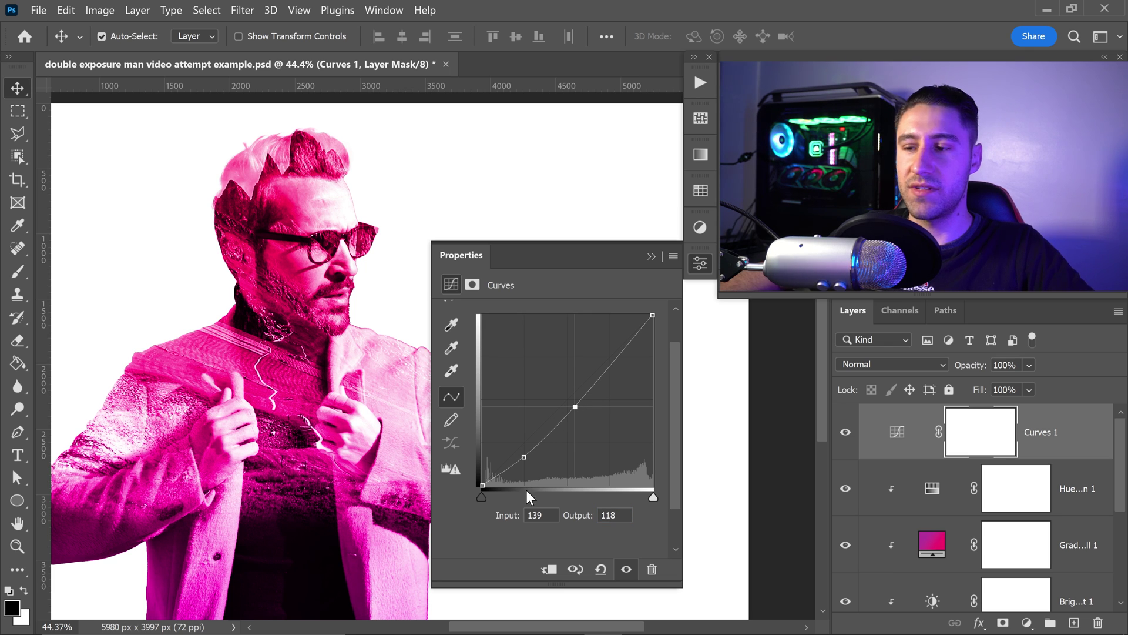
{"action": "left_click", "coordinate": [517, 510]}
{"action": "type", "text": "132"}
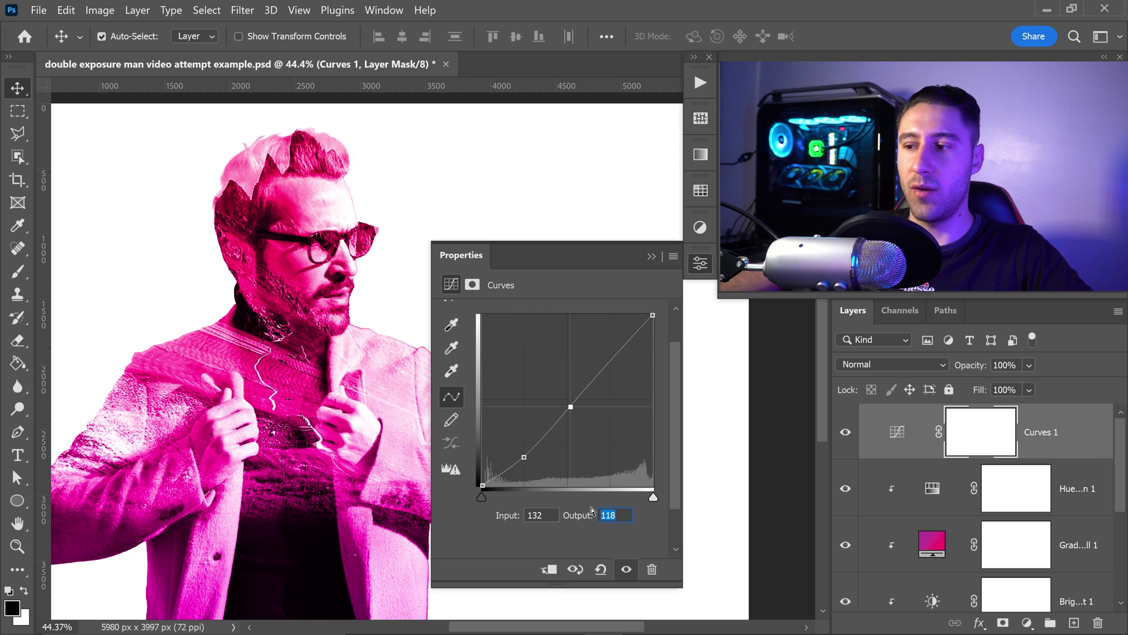
{"action": "type", "text": "120"}
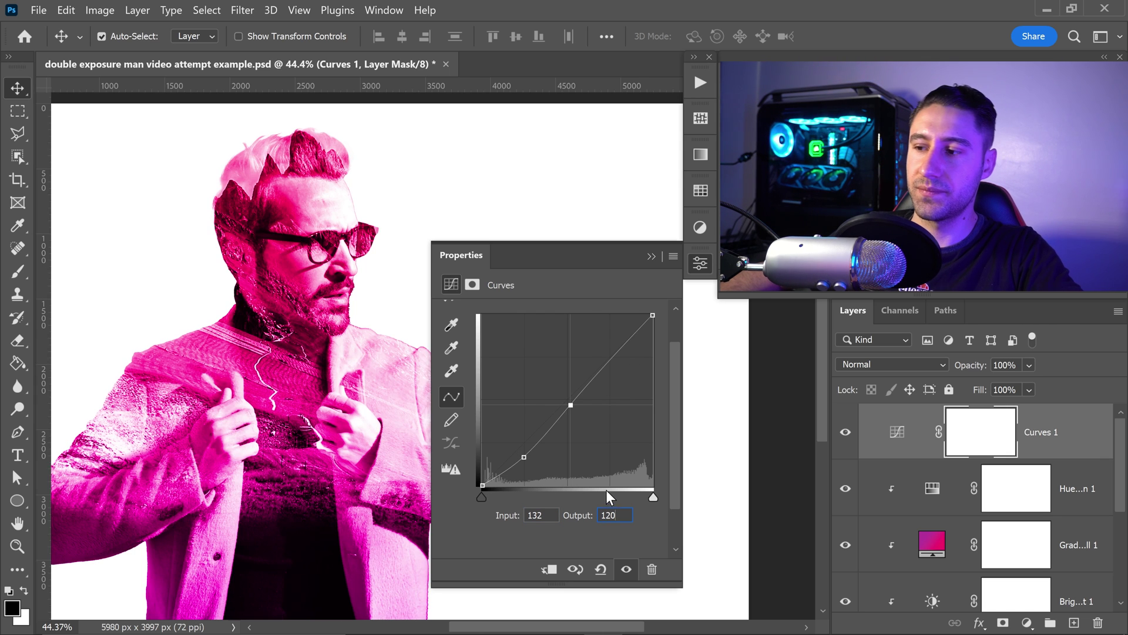
{"action": "left_click", "coordinate": [614, 354]}
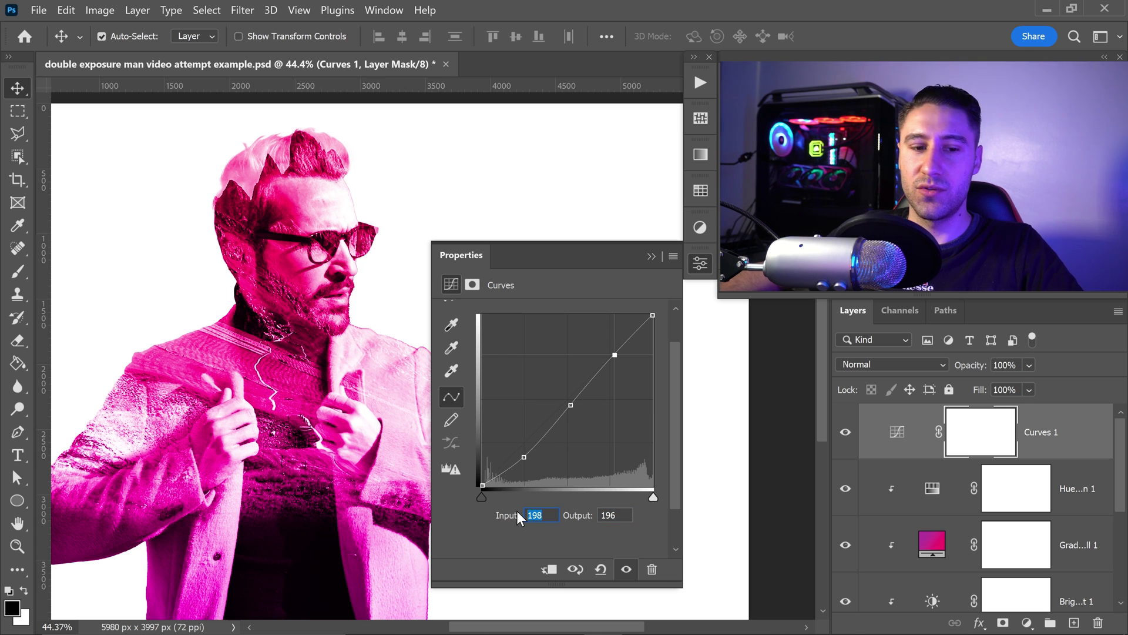
{"action": "type", "text": "19"}
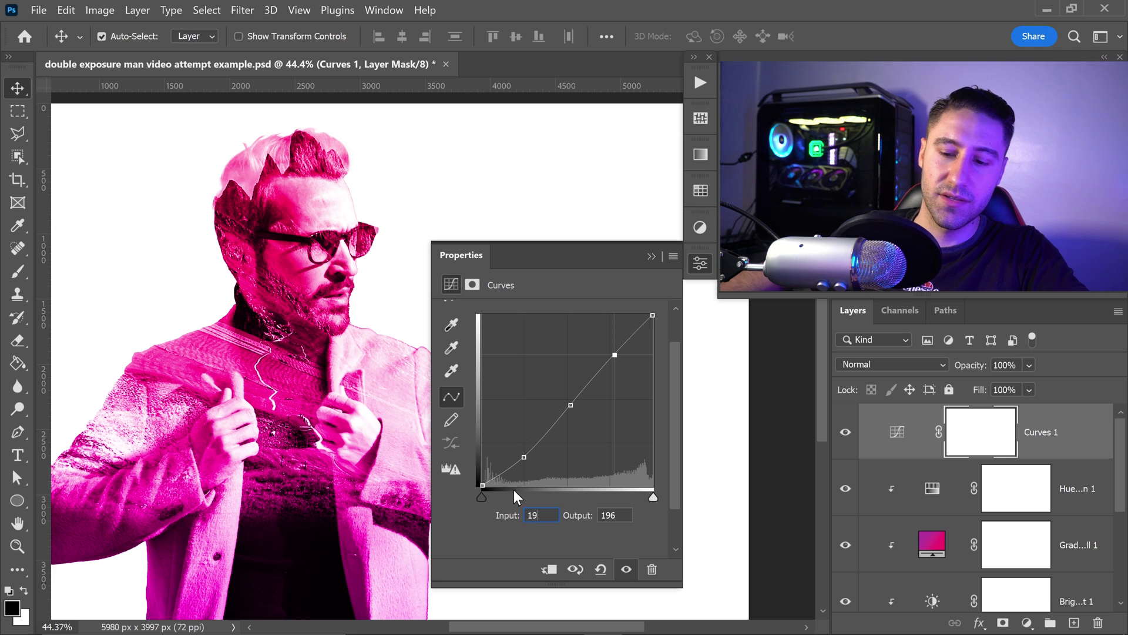
{"action": "type", "text": "6"}
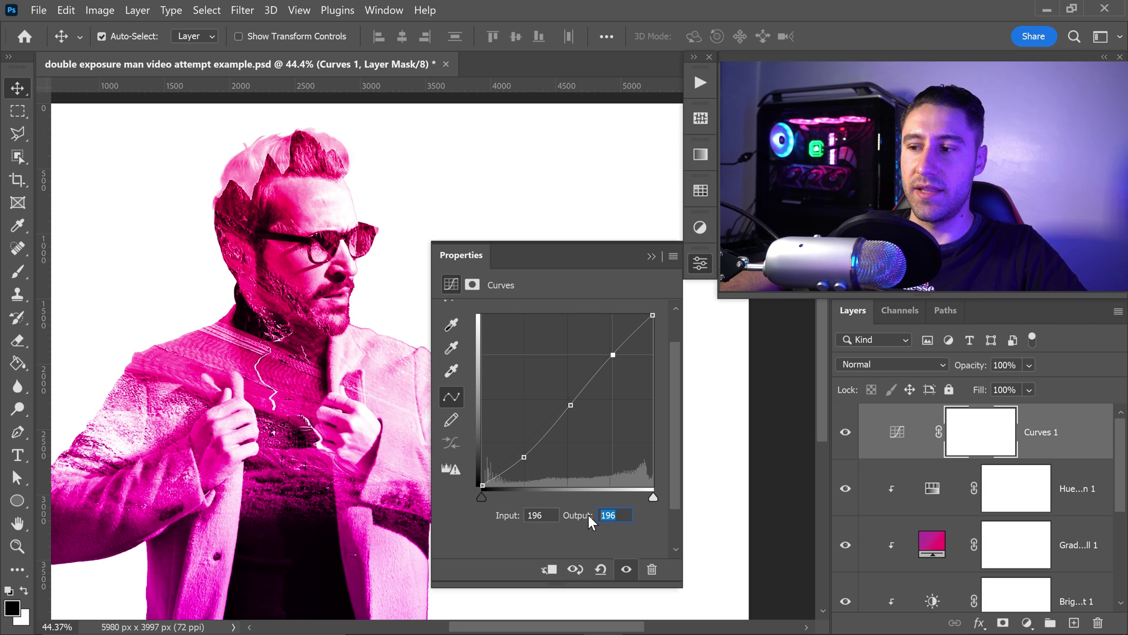
{"action": "type", "text": "2"}
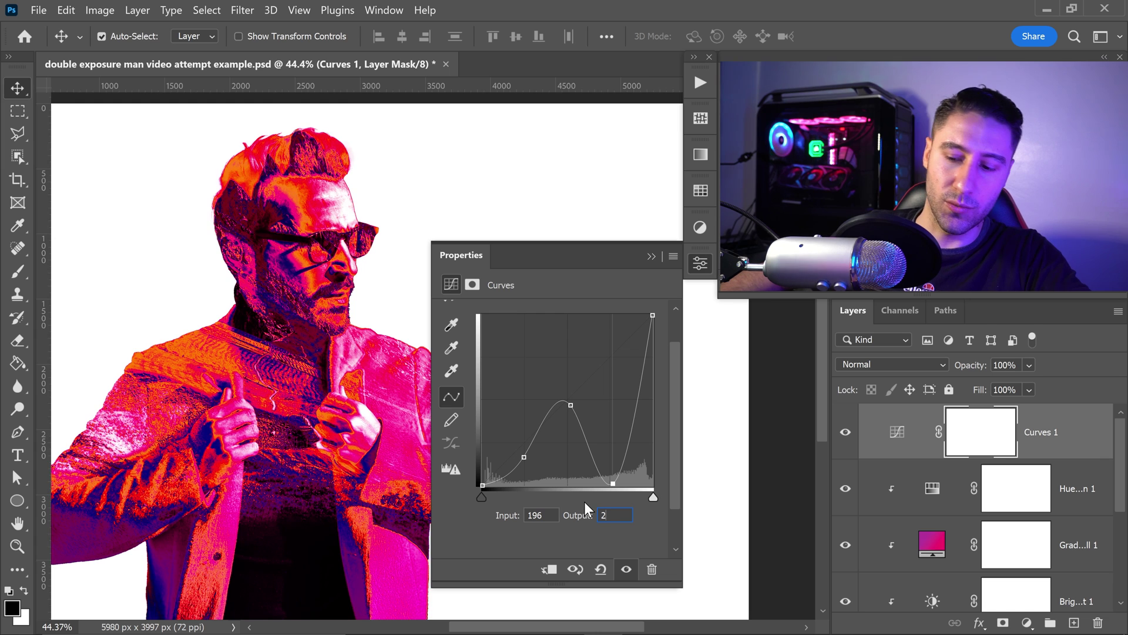
{"action": "type", "text": "00"}
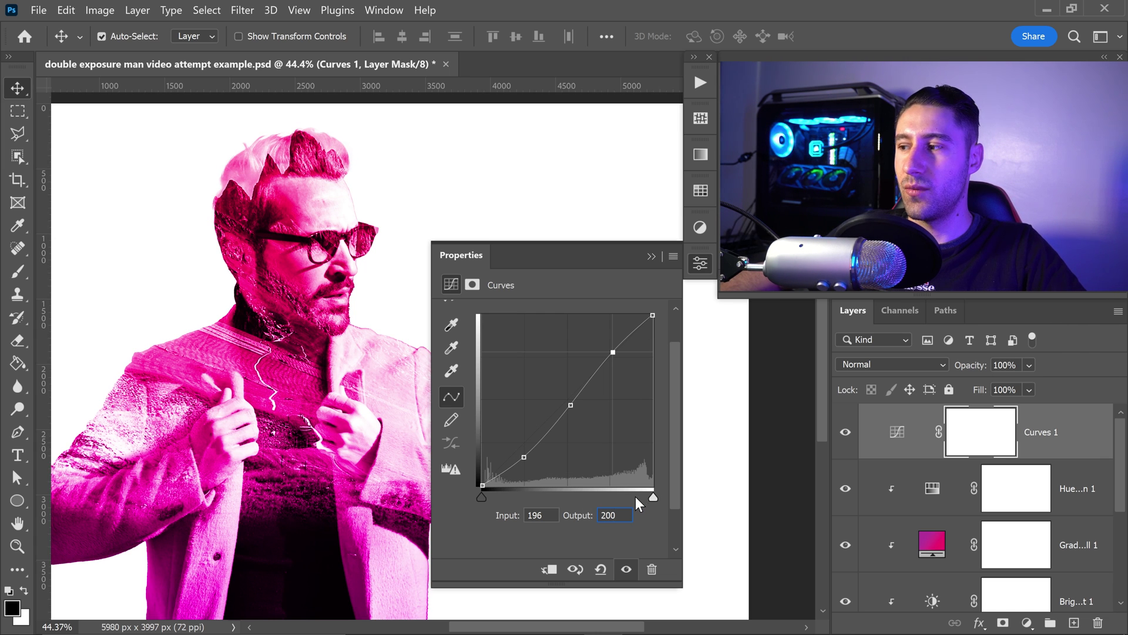
{"action": "left_click", "coordinate": [551, 568]}
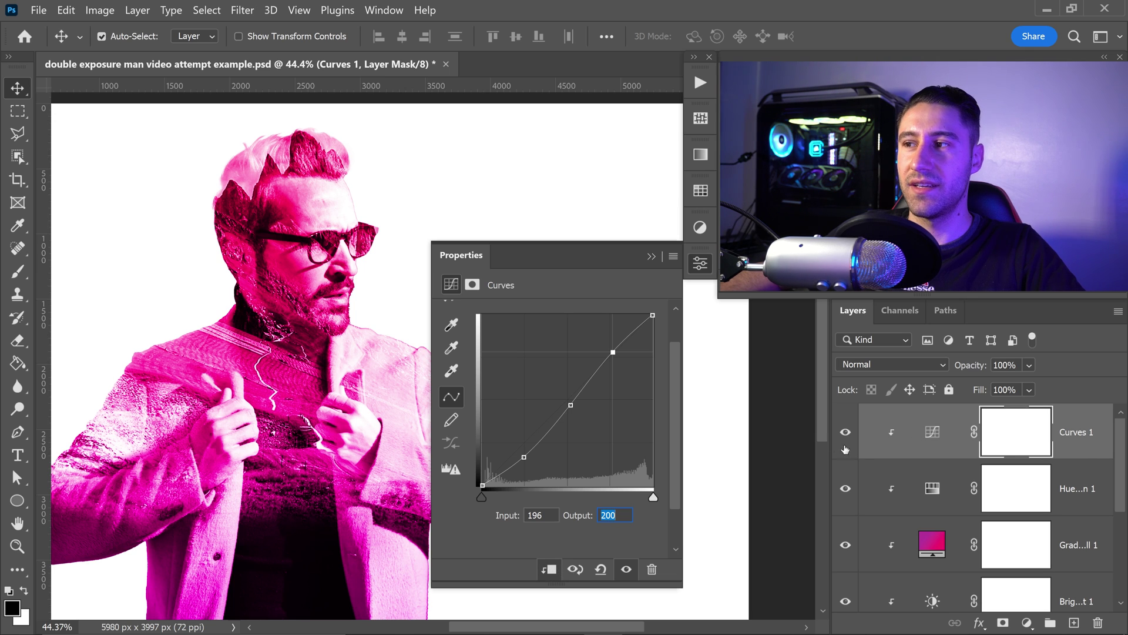
{"action": "left_click", "coordinate": [651, 257]}
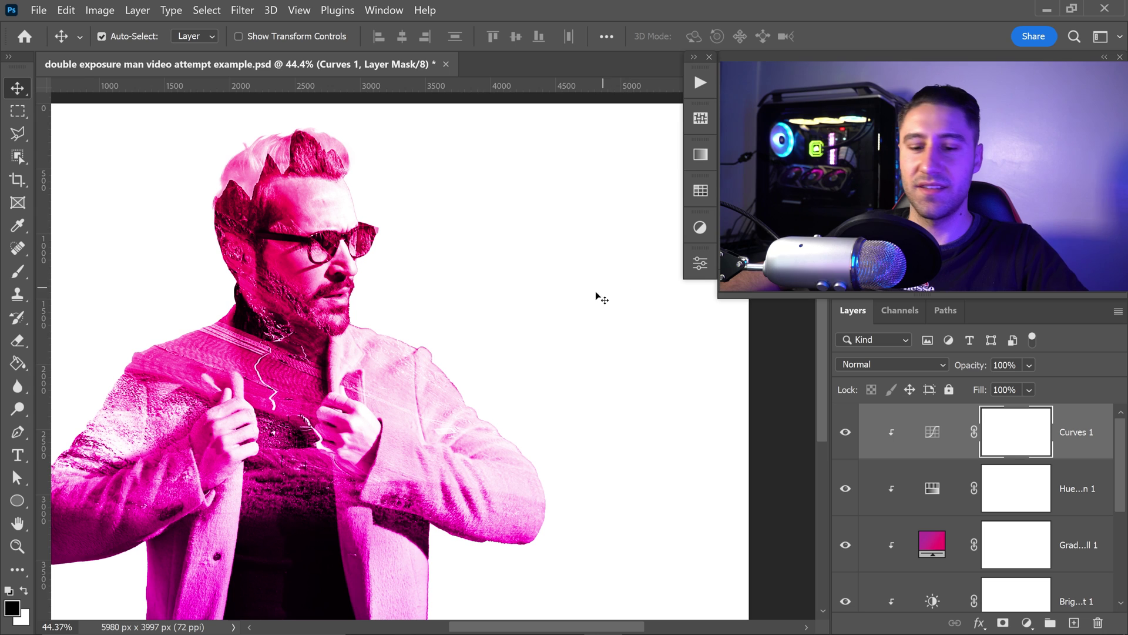
{"action": "key", "text": "ctrl+0"}
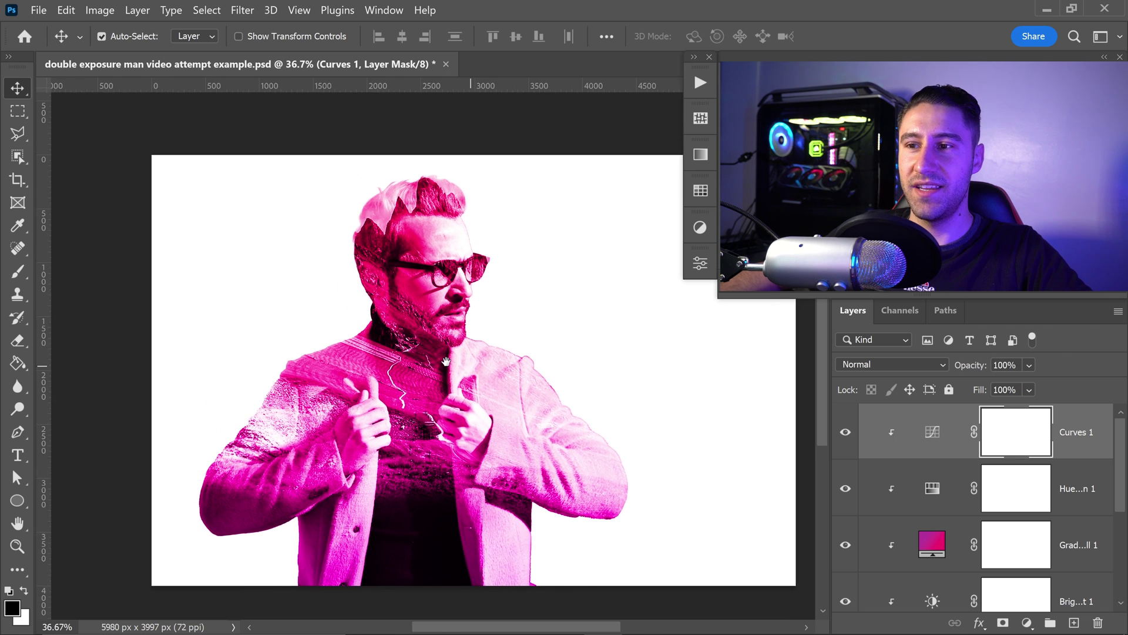
{"action": "scroll", "coordinate": [332, 346], "scroll_direction": "up", "scroll_amount": 2}
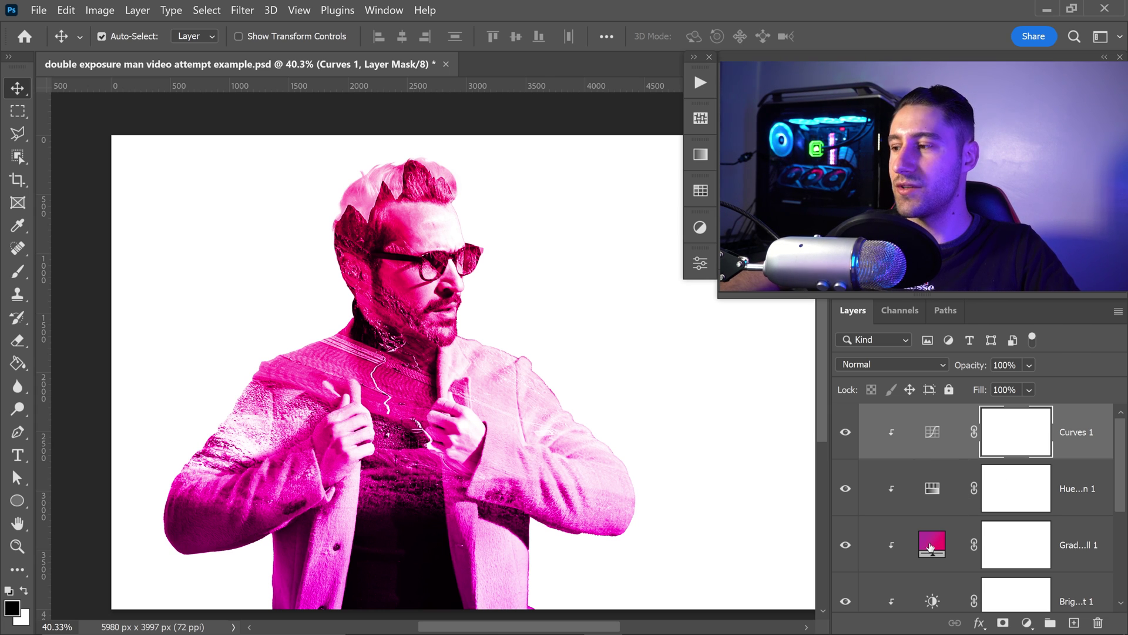
- Preview the Purples presets on Gradient Fill 1 and settle on the blue-to-magenta gradient
{"action": "double_click", "coordinate": [930, 547]}
{"action": "left_click", "coordinate": [544, 226]}
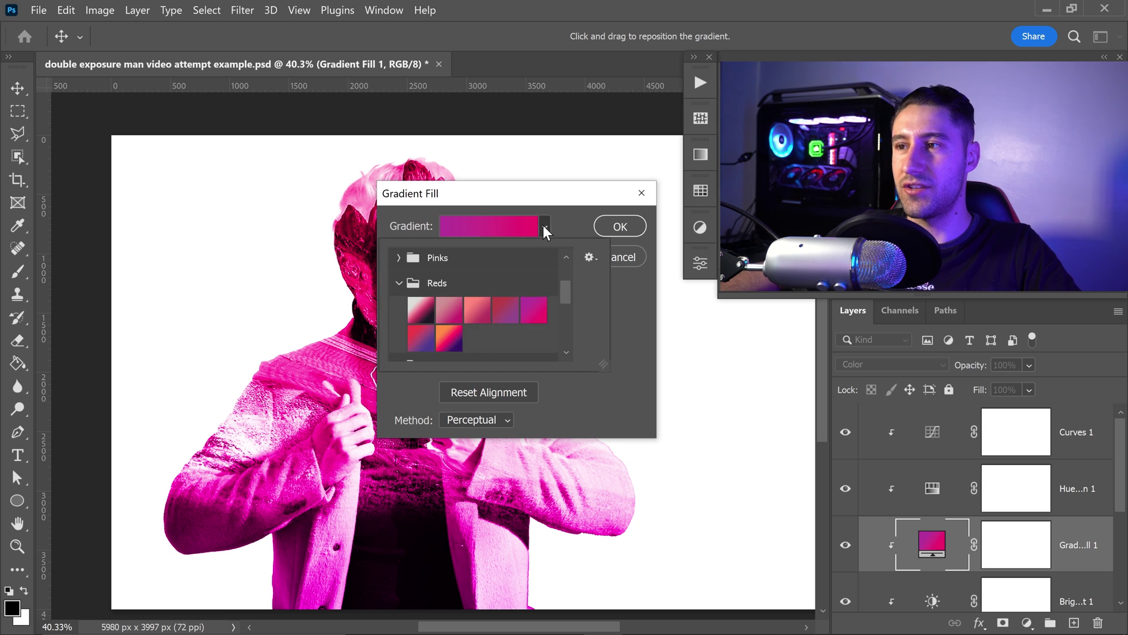
{"action": "left_click_drag", "start_coordinate": [544, 202], "coordinate": [682, 207]}
{"action": "left_click", "coordinate": [684, 232]}
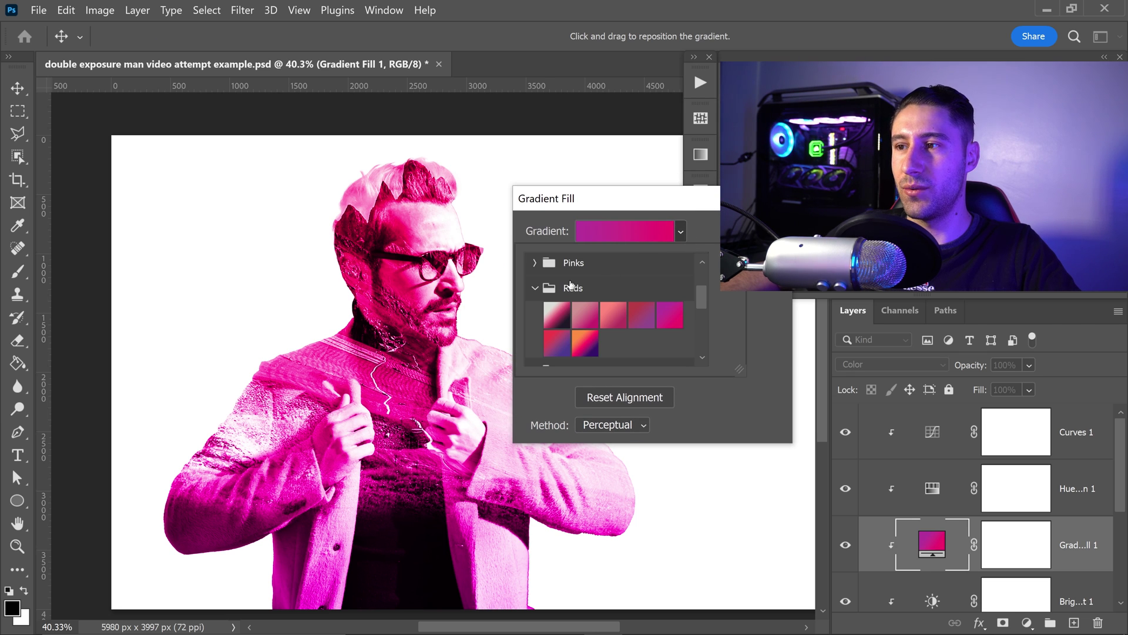
{"action": "scroll", "coordinate": [565, 283], "scroll_direction": "up", "scroll_amount": 2}
{"action": "left_click", "coordinate": [533, 293]}
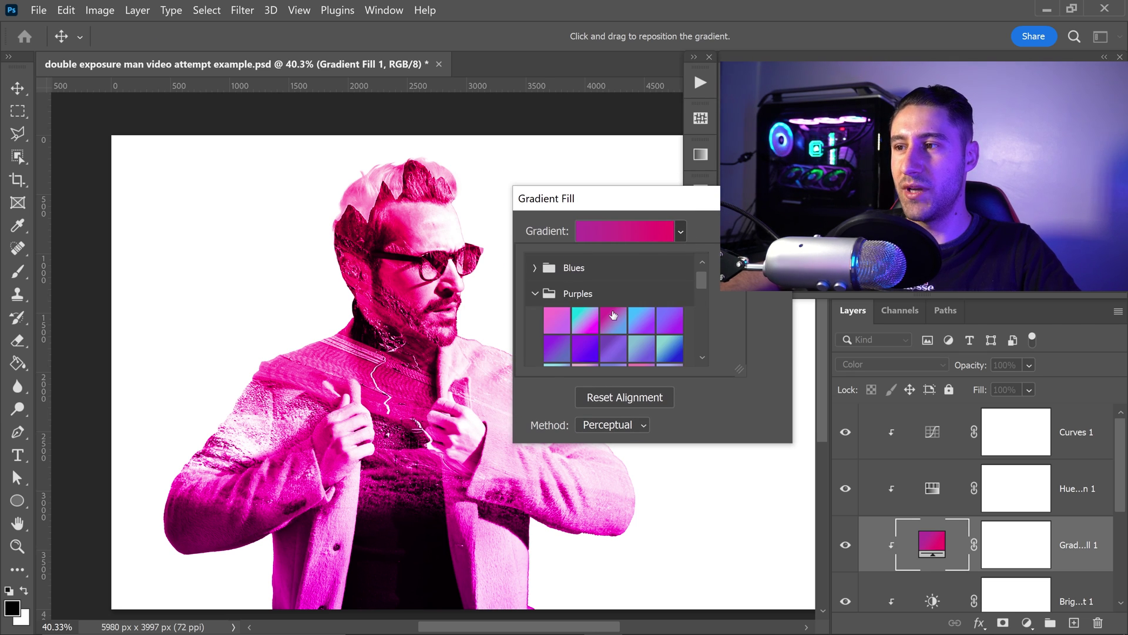
{"action": "left_click", "coordinate": [552, 320]}
{"action": "left_click", "coordinate": [580, 325]}
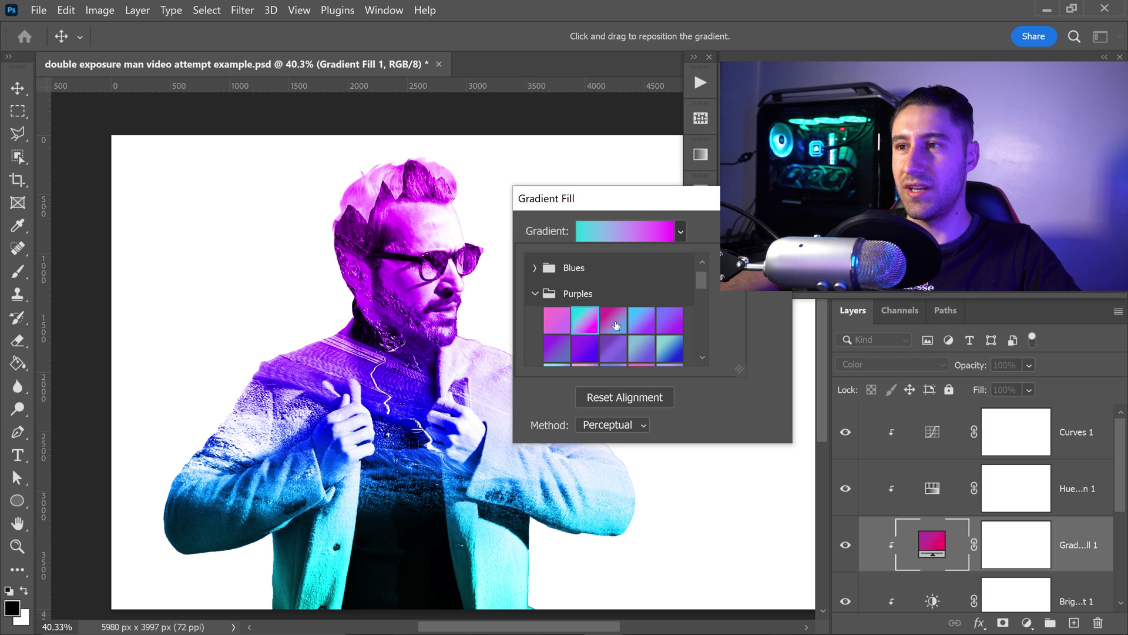
{"action": "left_click", "coordinate": [617, 326]}
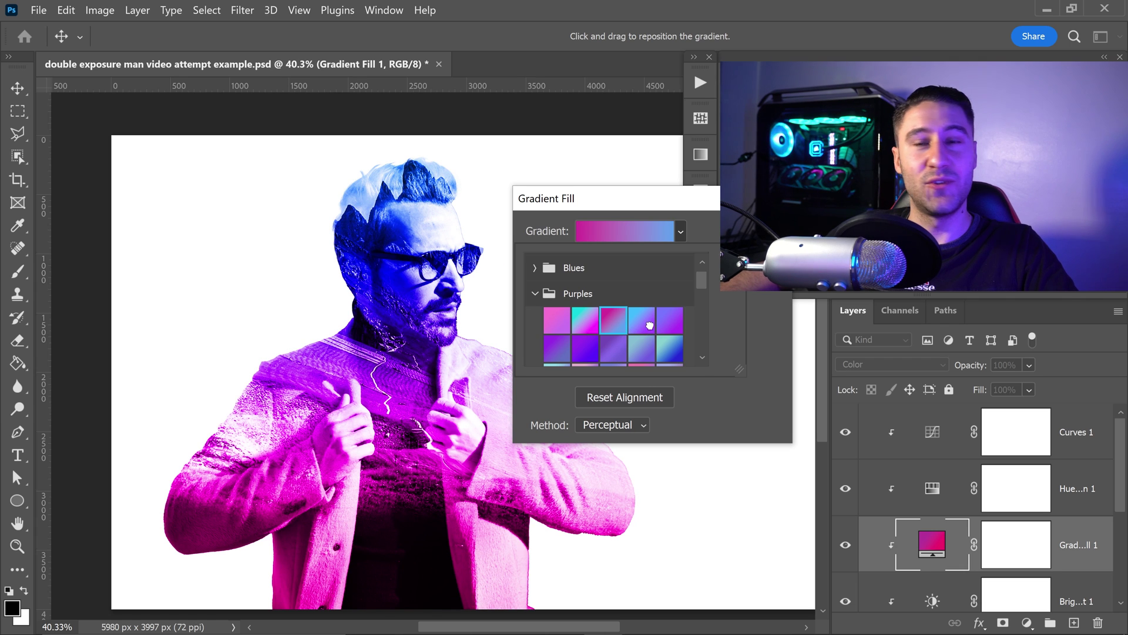